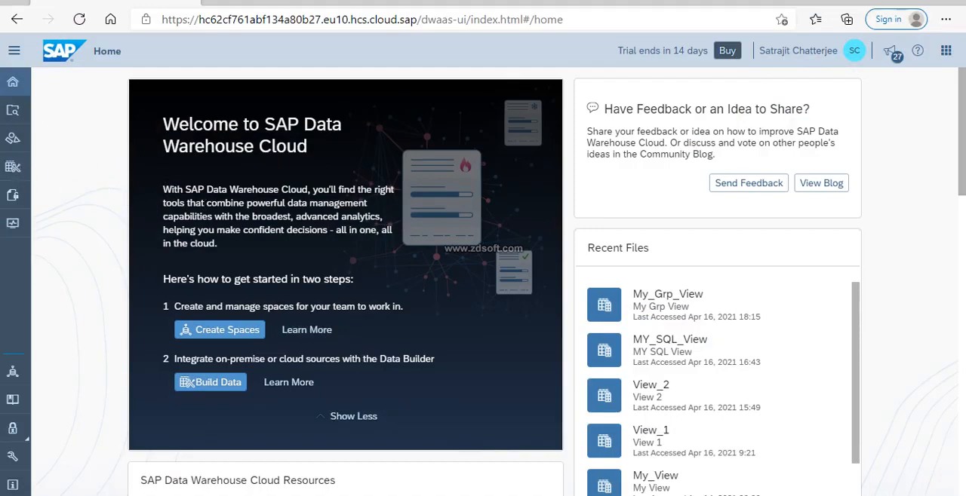
Create a new graphical view in the SpaceY space and inner-join the BusinessPartners and Addresses tables.
{"action": "left_click", "coordinate": [13, 167]}
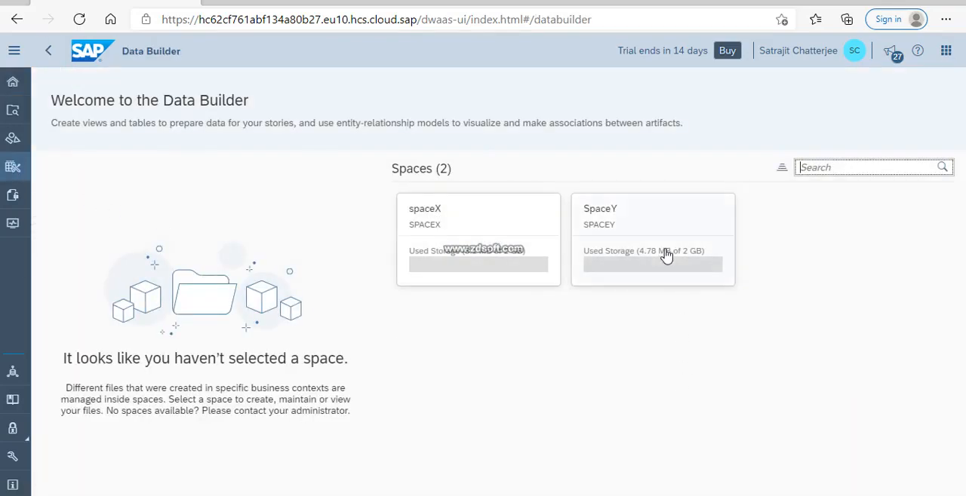
{"action": "left_click", "coordinate": [664, 256]}
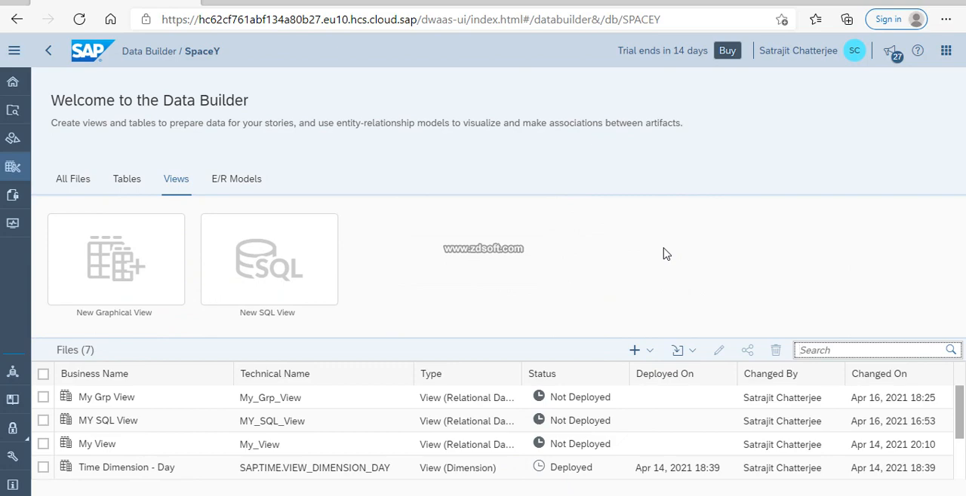
{"action": "left_click", "coordinate": [125, 264]}
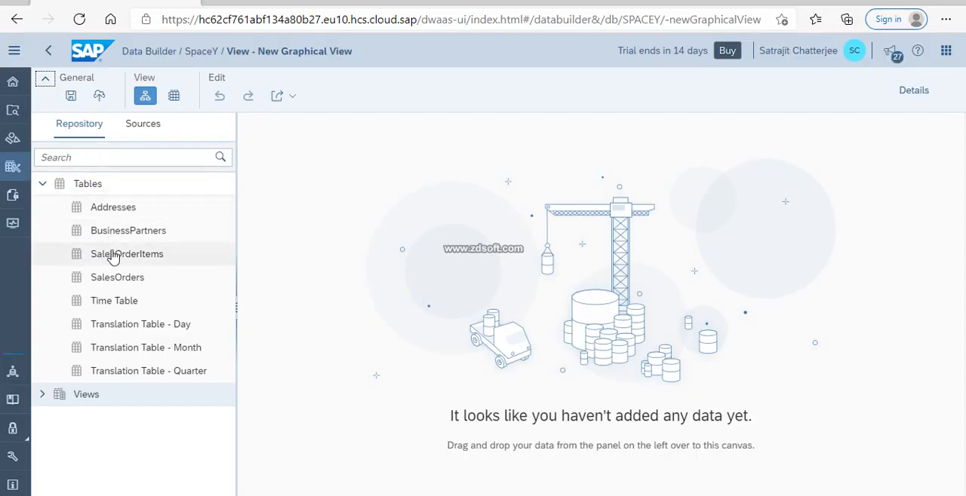
{"action": "left_click_drag", "start_coordinate": [122, 237], "coordinate": [419, 259]}
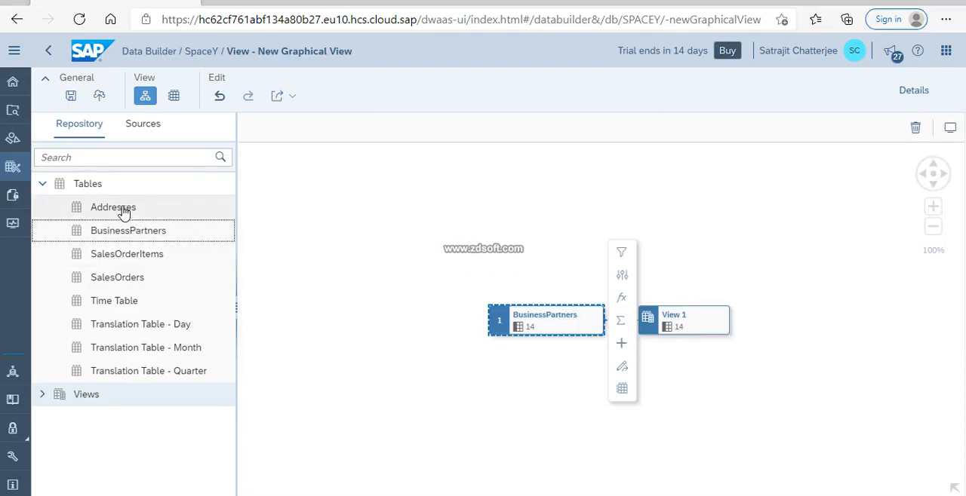
{"action": "left_click_drag", "start_coordinate": [123, 211], "coordinate": [531, 313]}
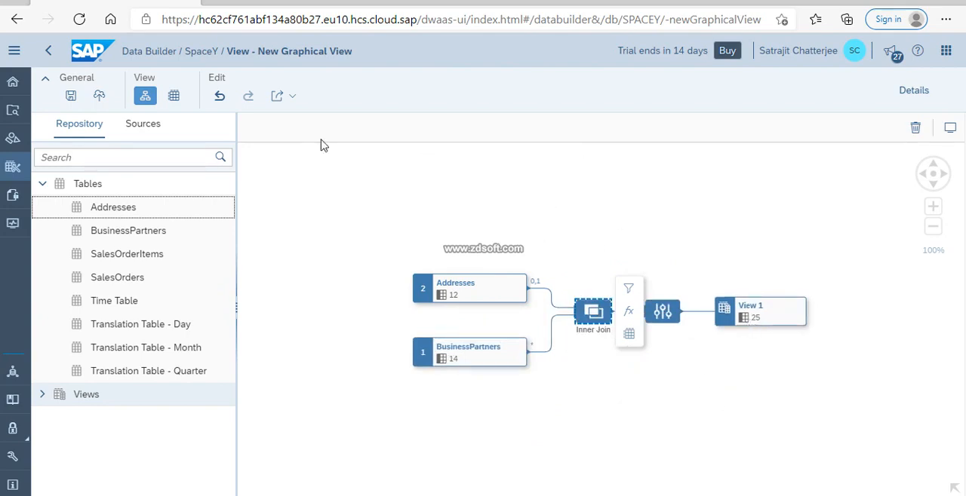
Save the view with the business name My Grp View Calc Clm and dismiss the source update notices.
{"action": "left_click", "coordinate": [71, 97]}
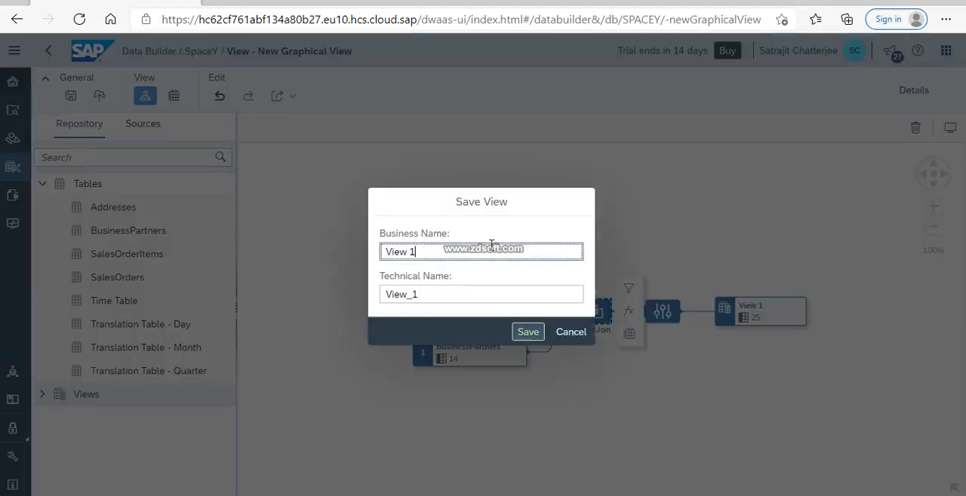
{"action": "key", "text": "BackSpace"}
{"action": "key", "text": "BackSpace"}
{"action": "key", "text": "BackSpace"}
{"action": "key", "text": "BackSpace"}
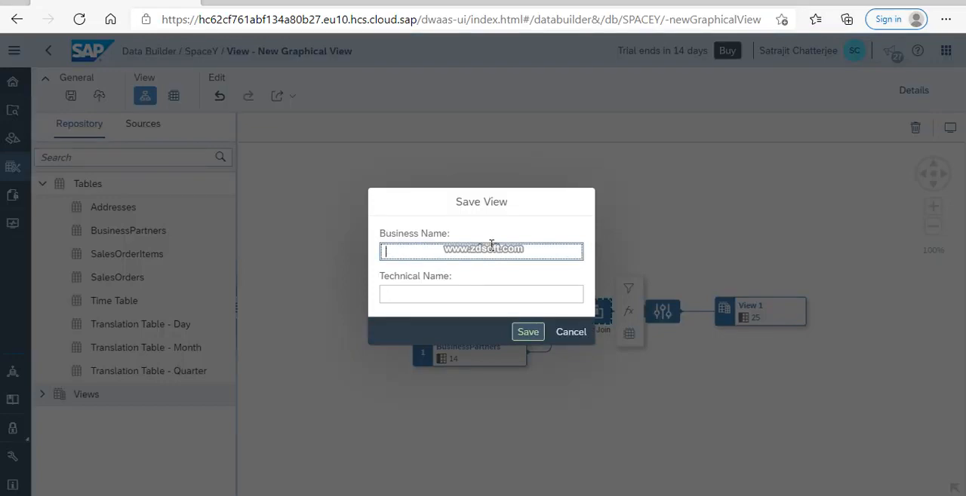
{"action": "type", "text": "My Grp View Calc Clm"}
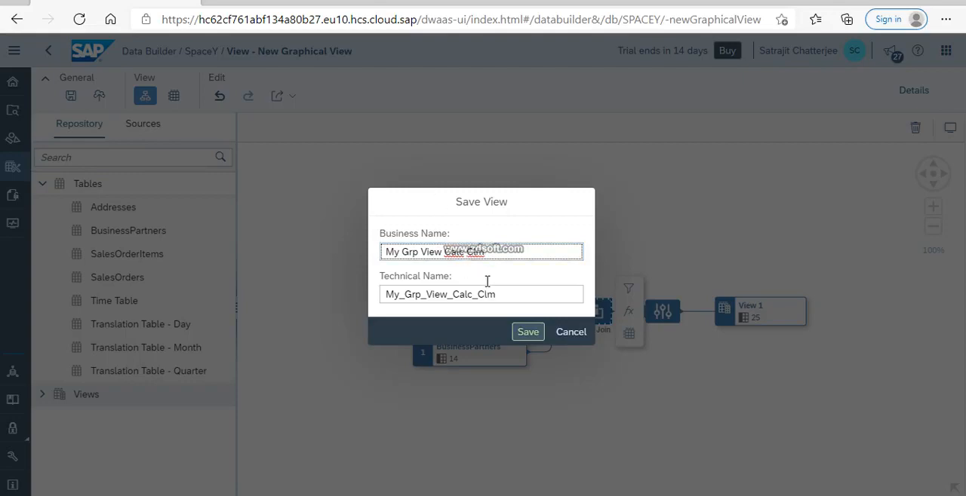
{"action": "left_click", "coordinate": [524, 294]}
{"action": "left_click", "coordinate": [459, 258]}
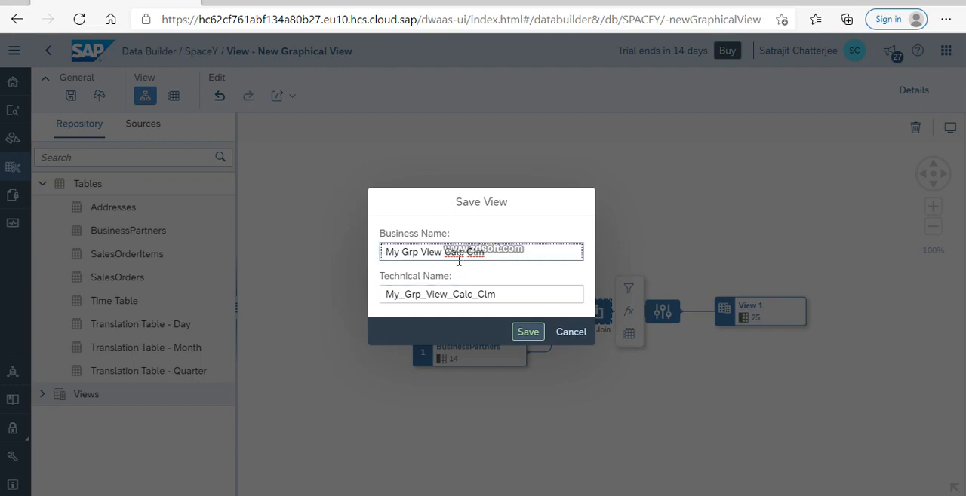
{"action": "left_click", "coordinate": [526, 333]}
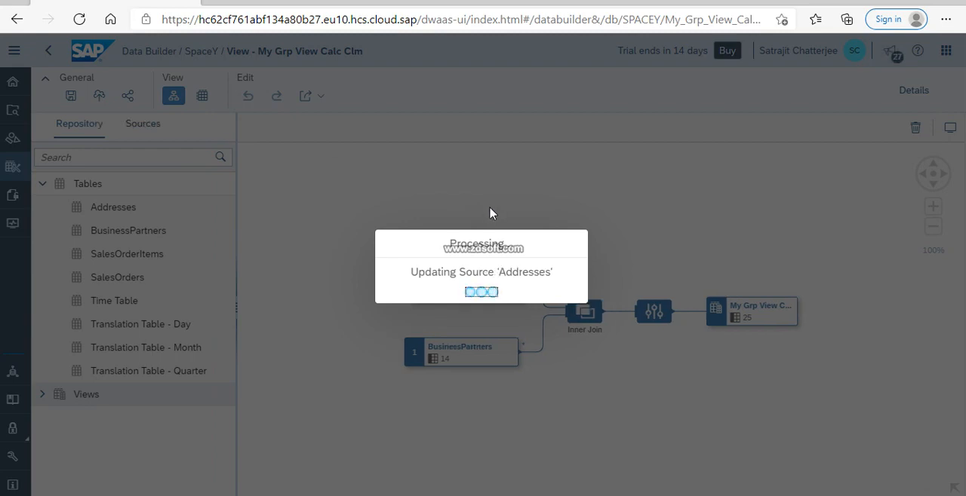
{"action": "key", "text": "Return"}
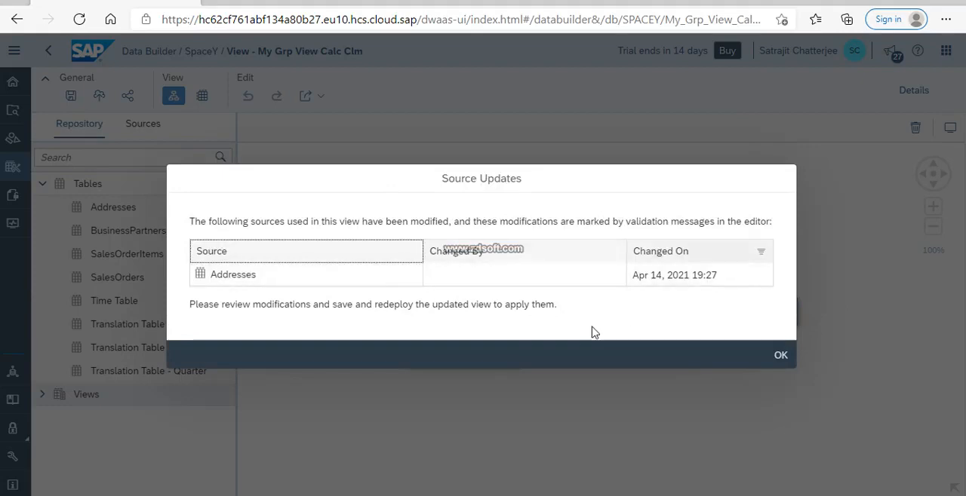
{"action": "left_click", "coordinate": [777, 357]}
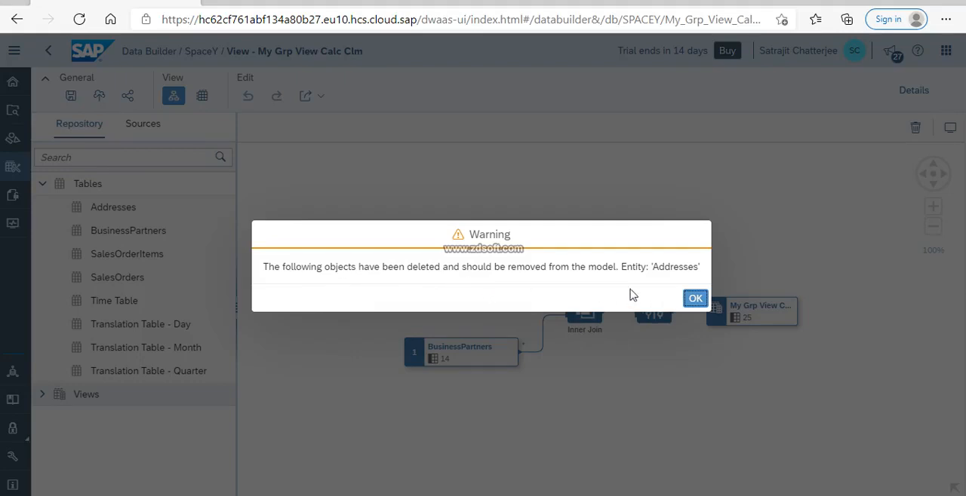
{"action": "left_click", "coordinate": [694, 298]}
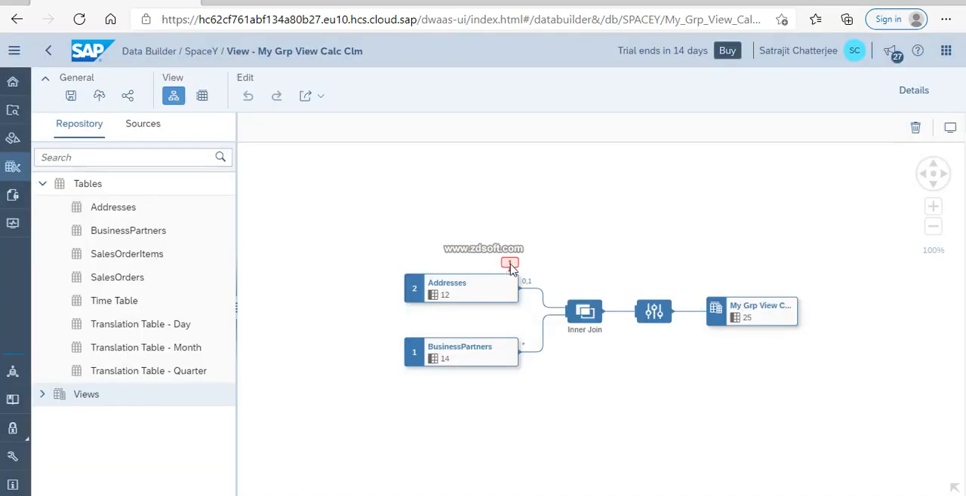
Preview the data of the Addresses source in the view and check its validation message.
{"action": "left_click", "coordinate": [472, 283]}
{"action": "left_click", "coordinate": [204, 96]}
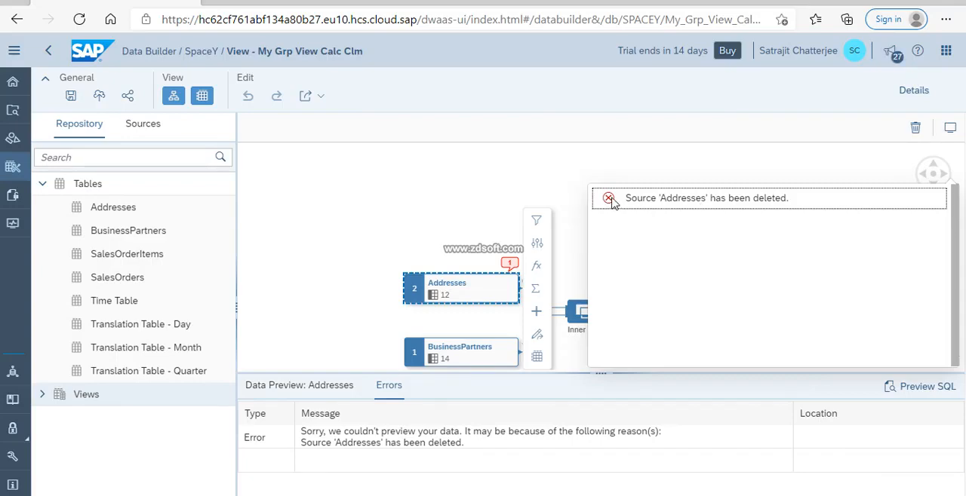
{"action": "left_click", "coordinate": [450, 301]}
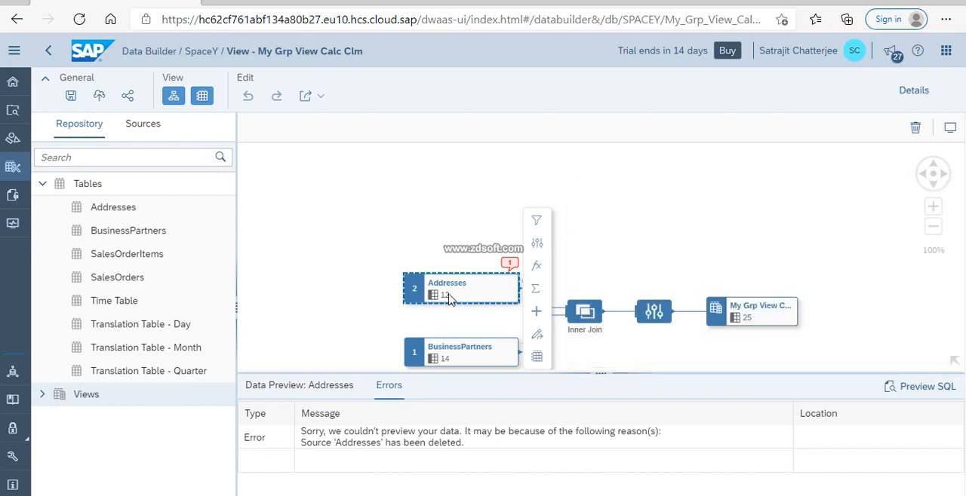
Try to replace the flagged Addresses source with the repository's Addresses table and deploy the view.
{"action": "left_click", "coordinate": [109, 208]}
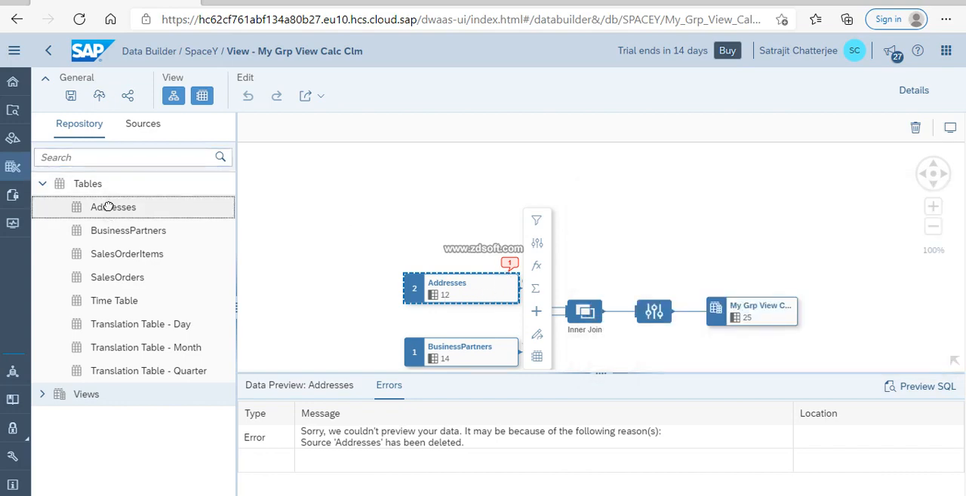
{"action": "left_click", "coordinate": [491, 281]}
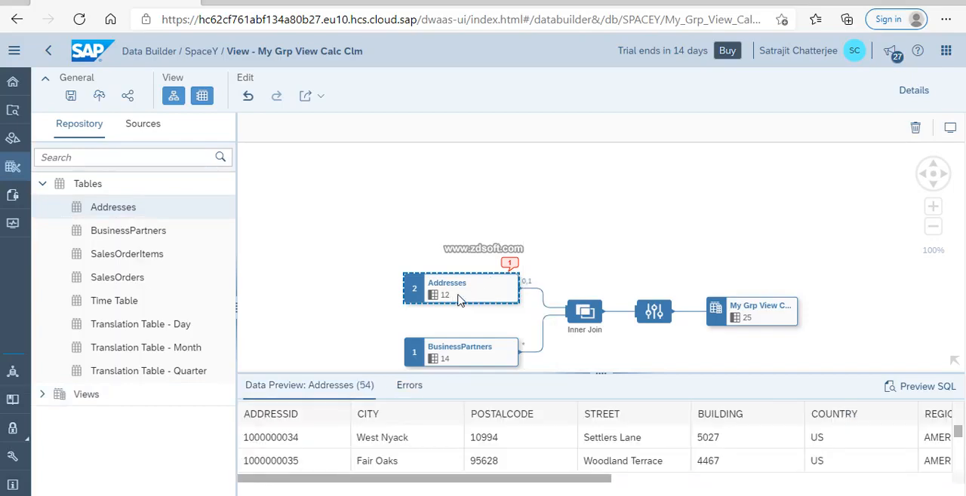
{"action": "left_click", "coordinate": [510, 268]}
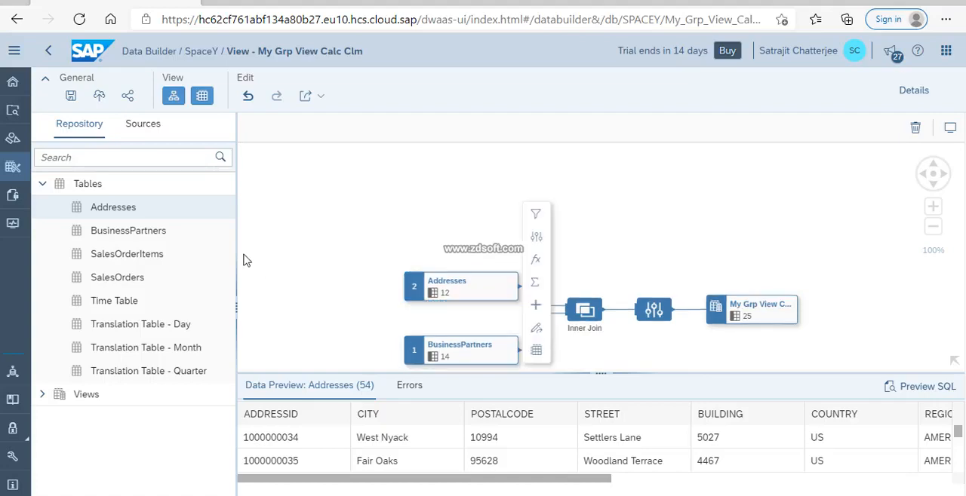
{"action": "left_click", "coordinate": [96, 98]}
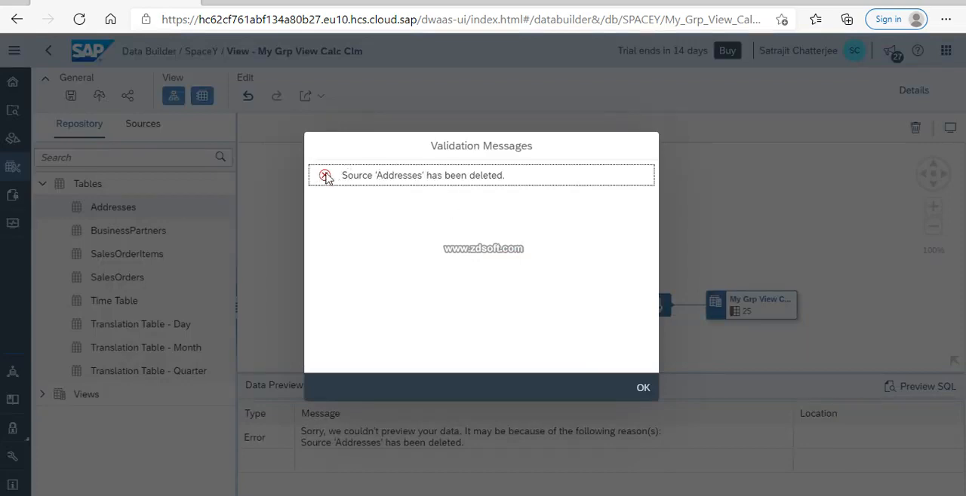
{"action": "left_click", "coordinate": [646, 388]}
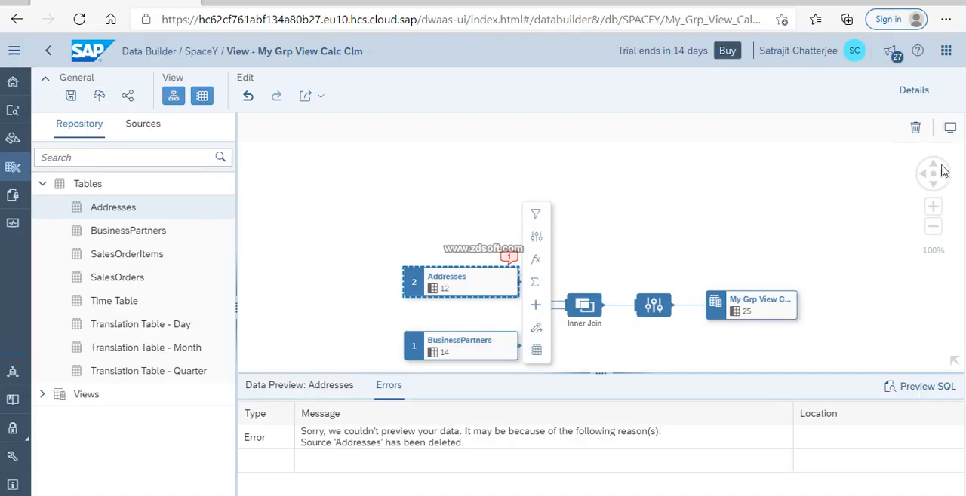
Delete the flagged Addresses source, join the repository's Addresses table to BusinessPartners again, and deploy the view.
{"action": "left_click", "coordinate": [915, 128]}
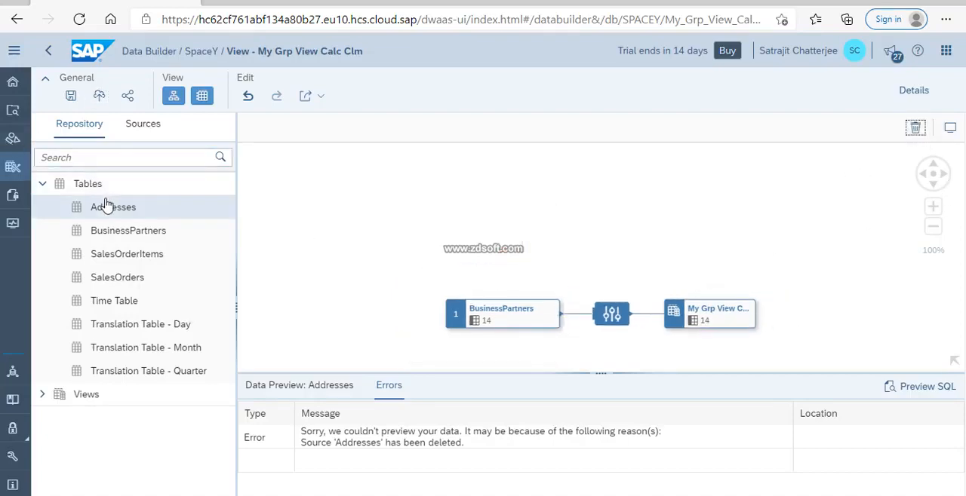
{"action": "left_click_drag", "start_coordinate": [160, 207], "coordinate": [594, 301]}
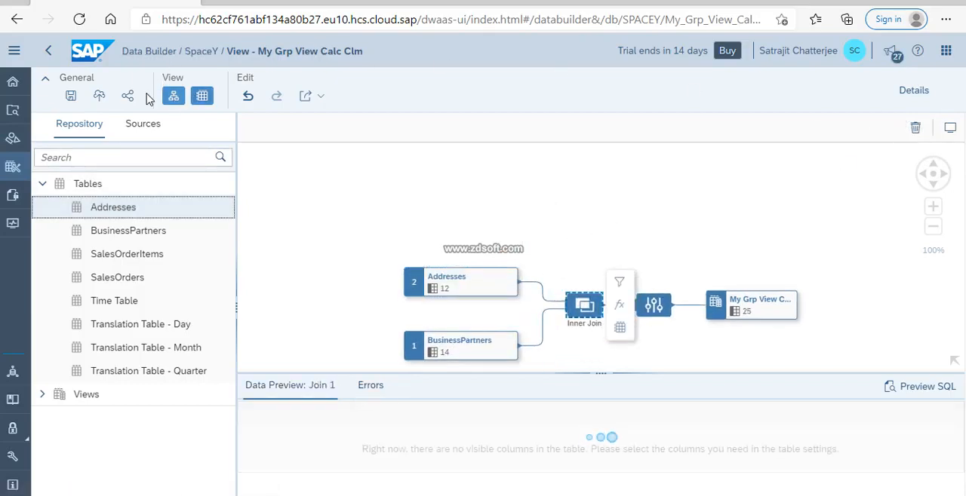
{"action": "left_click", "coordinate": [99, 95]}
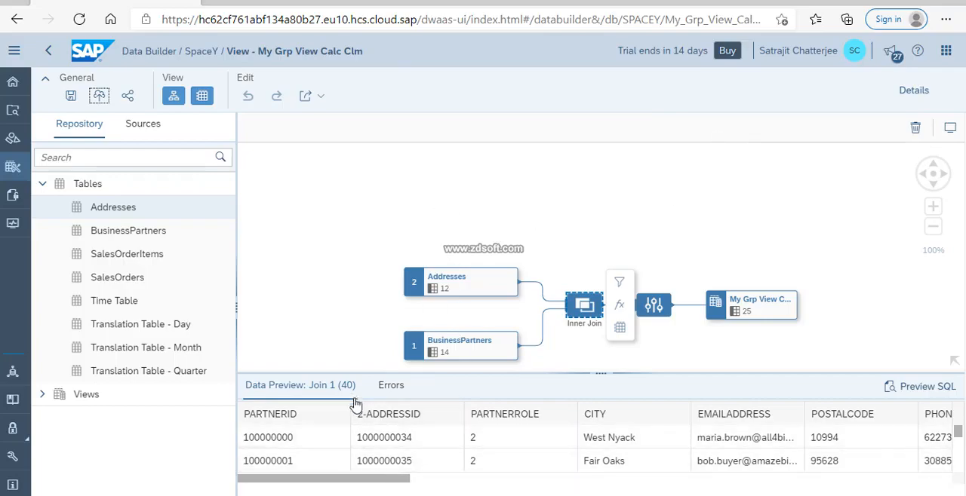
Examine the columns and rows in the data preview of the join between Addresses and BusinessPartners.
{"action": "left_click_drag", "start_coordinate": [384, 479], "coordinate": [389, 453]}
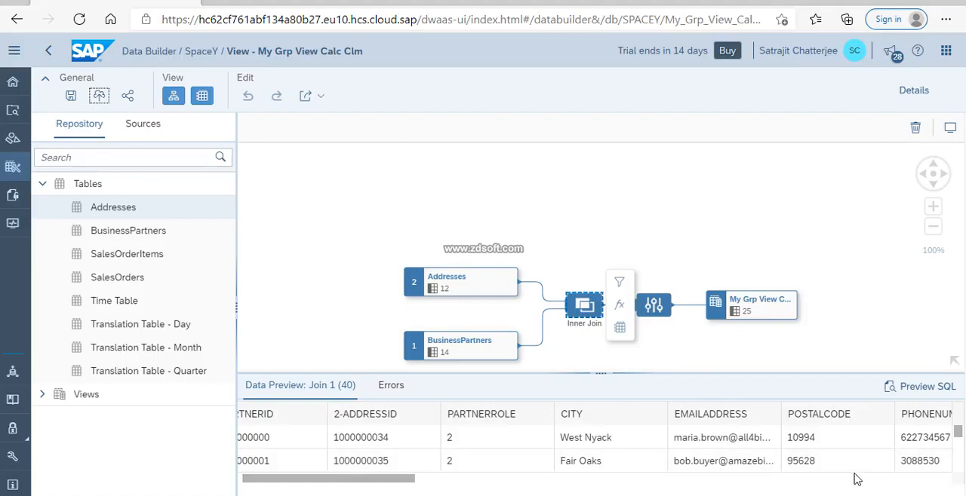
{"action": "left_click_drag", "start_coordinate": [402, 480], "coordinate": [938, 480]}
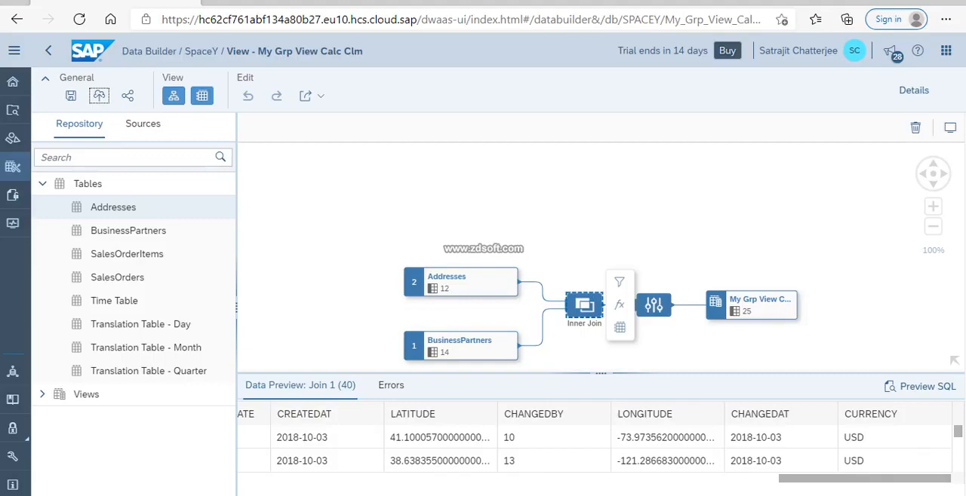
{"action": "left_click_drag", "start_coordinate": [865, 479], "coordinate": [532, 479]}
{"action": "scroll", "coordinate": [675, 442], "scroll_direction": "down", "scroll_amount": 12}
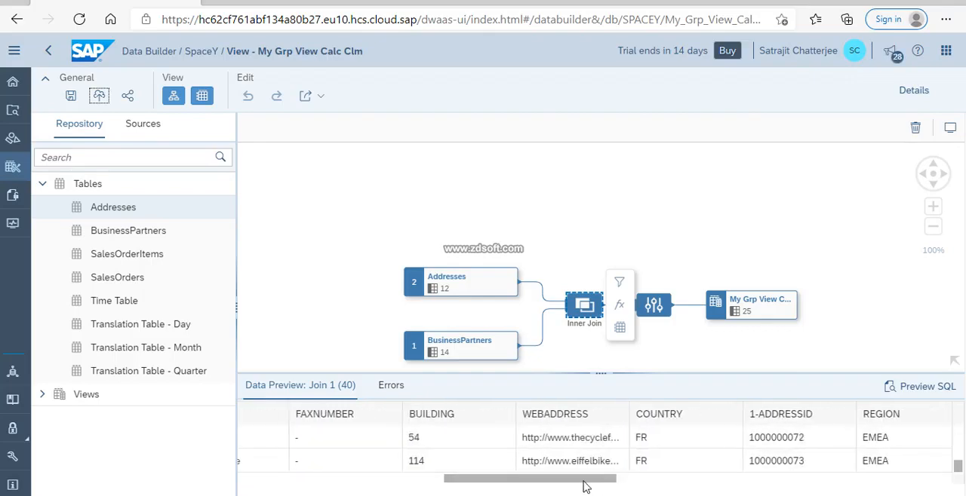
{"action": "left_click_drag", "start_coordinate": [581, 483], "coordinate": [378, 473]}
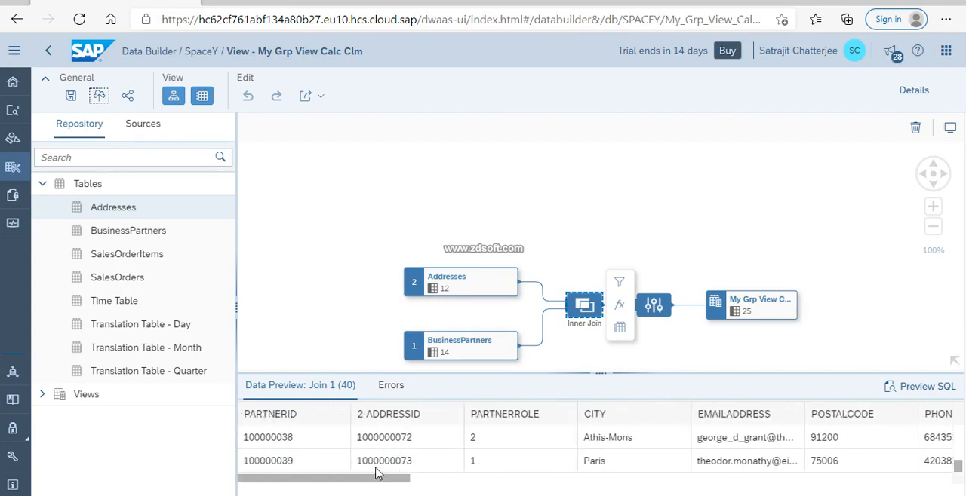
{"action": "scroll", "coordinate": [548, 450], "scroll_direction": "up", "scroll_amount": 10}
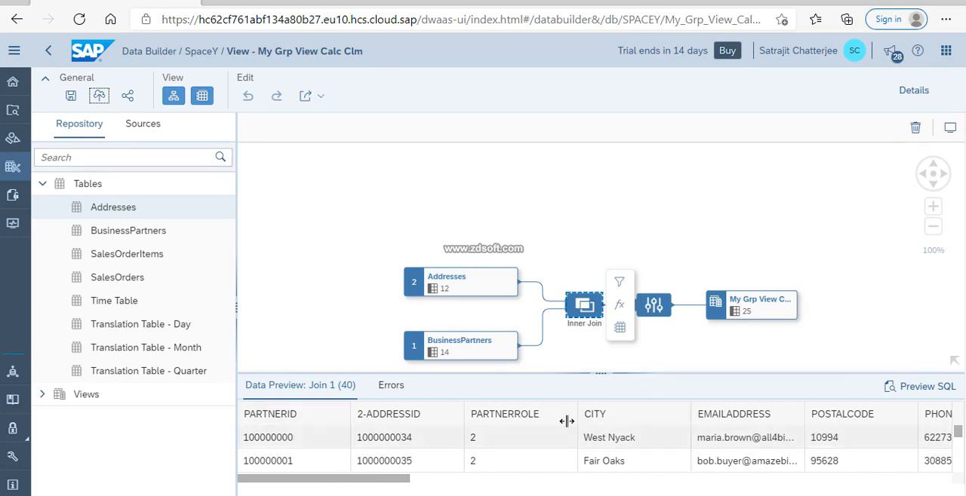
Add a Calculated Columns node after the inner join and preview the data of this node and the projection.
{"action": "left_click", "coordinate": [620, 308]}
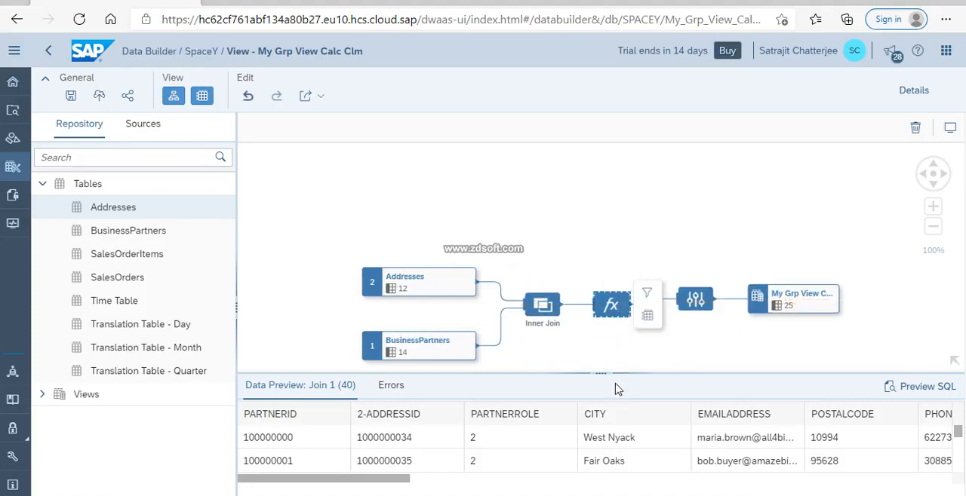
{"action": "left_click", "coordinate": [623, 310]}
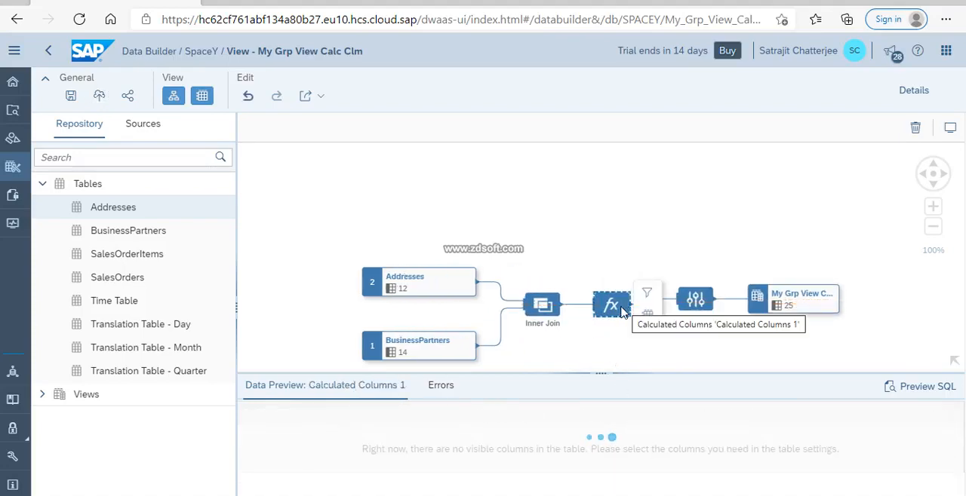
{"action": "left_click", "coordinate": [700, 302]}
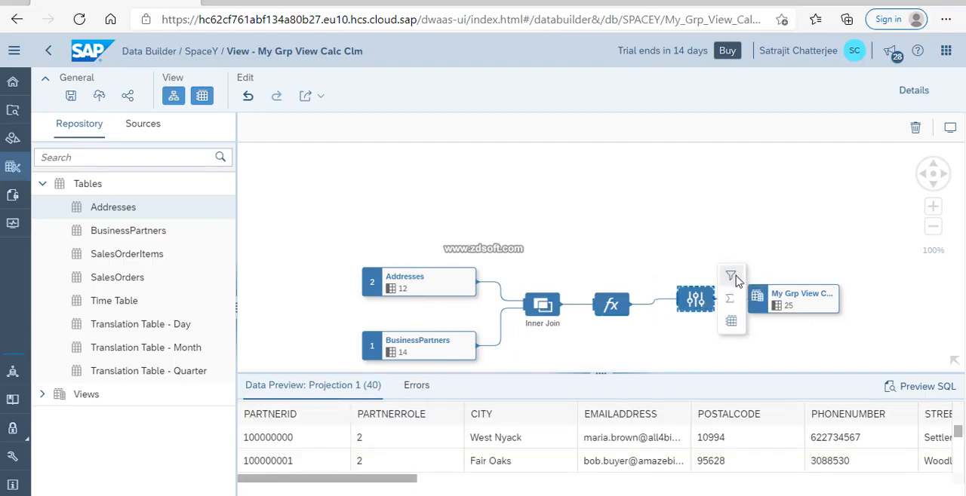
{"action": "left_click", "coordinate": [610, 306]}
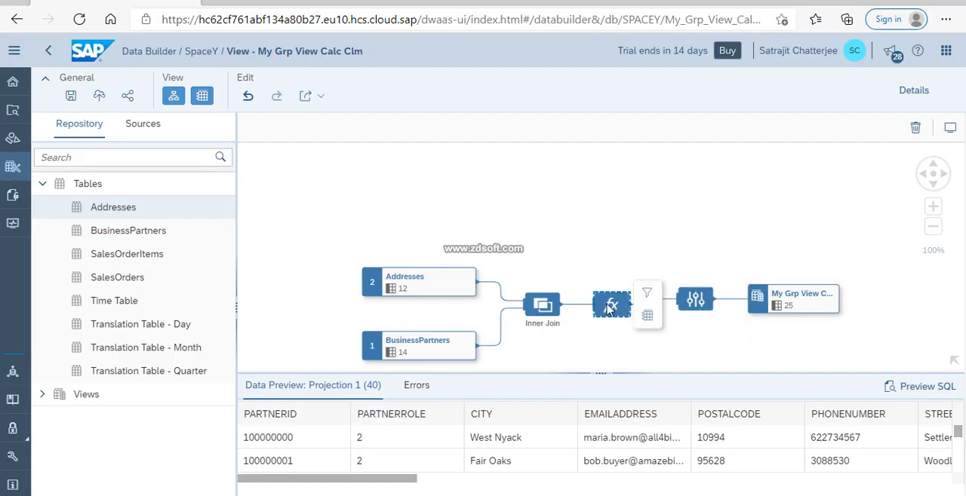
Add a calculated column in the Calculated Columns 1 node, name it Calc_New_Prtnr_Str, and set its length to 30.
{"action": "left_click", "coordinate": [914, 92]}
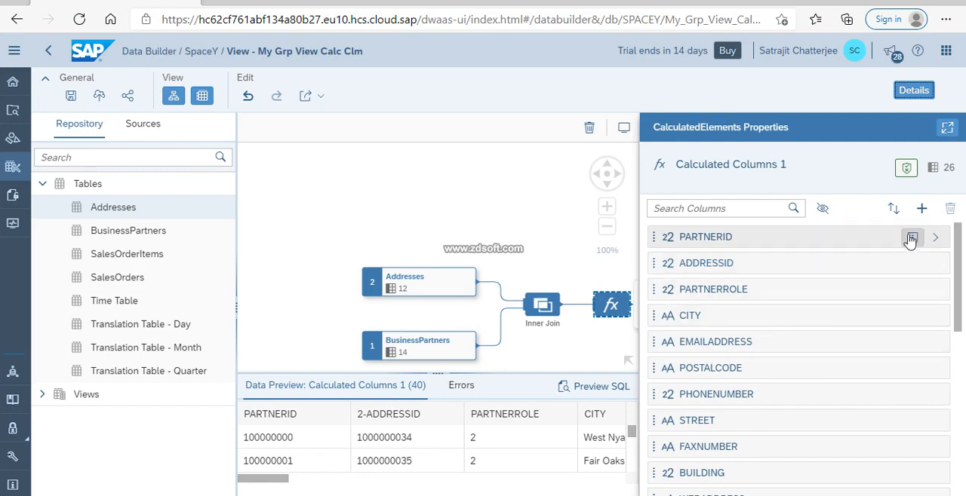
{"action": "left_click", "coordinate": [922, 211]}
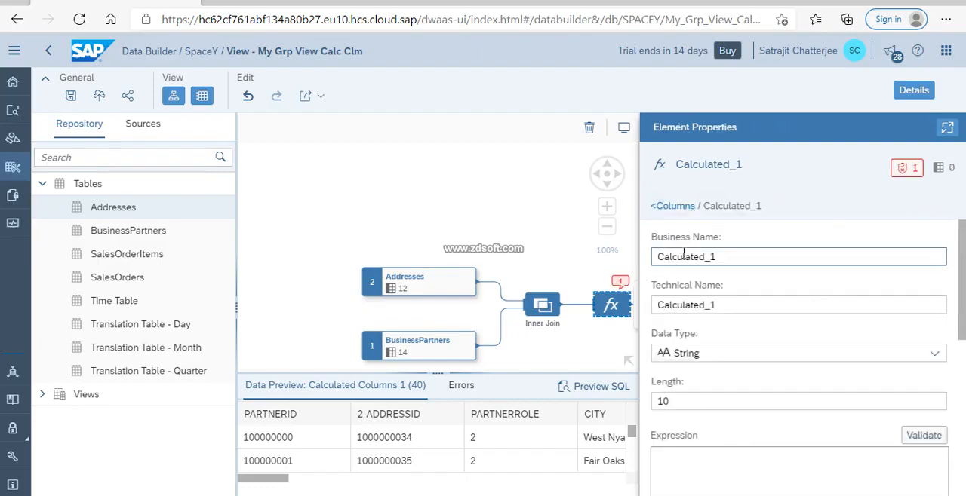
{"action": "left_click", "coordinate": [724, 256]}
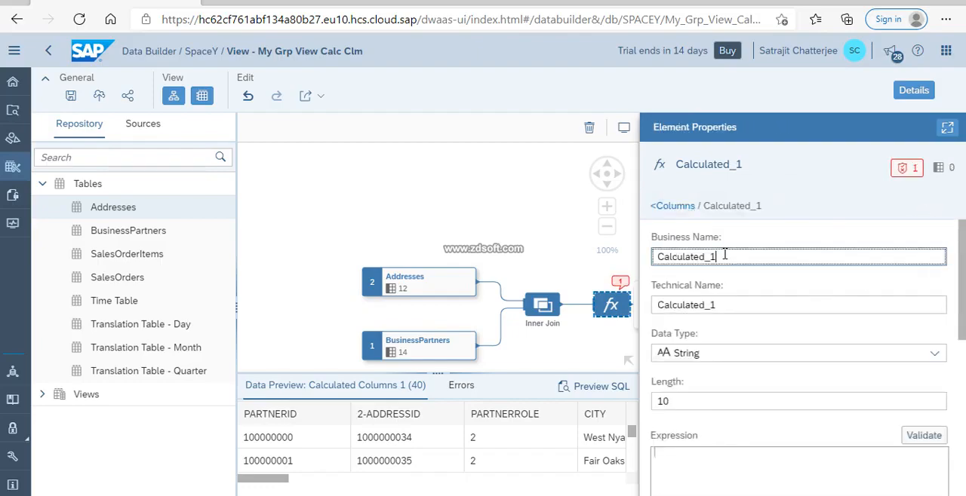
{"action": "key", "text": "BackSpace"}
{"action": "key", "text": "BackSpace"}
{"action": "key", "text": "BackSpace"}
{"action": "key", "text": "BackSpace"}
{"action": "key", "text": "BackSpace"}
{"action": "key", "text": "BackSpace"}
{"action": "key", "text": "BackSpace"}
{"action": "key", "text": "BackSpace"}
{"action": "key", "text": "BackSpace"}
{"action": "key", "text": "BackSpace"}
{"action": "key", "text": "BackSpace"}
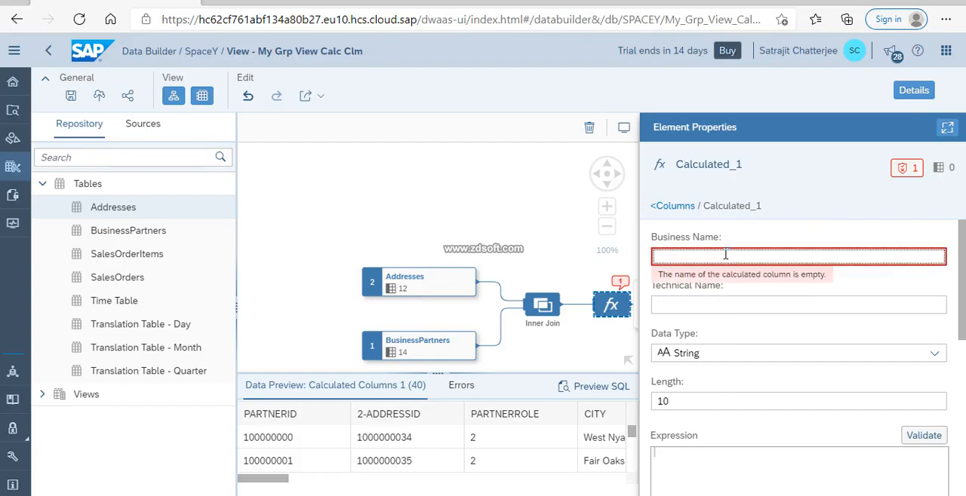
{"action": "type", "text": "Calc"}
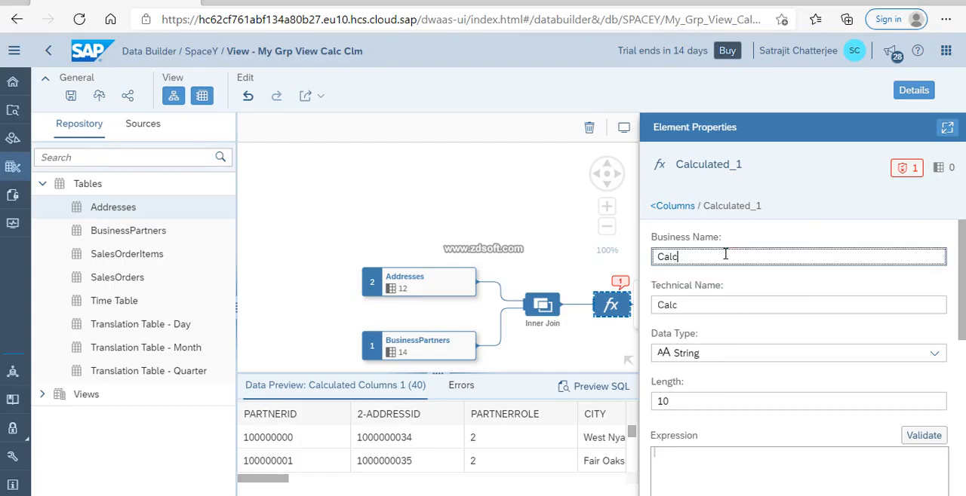
{"action": "type", "text": "_New_Prt"}
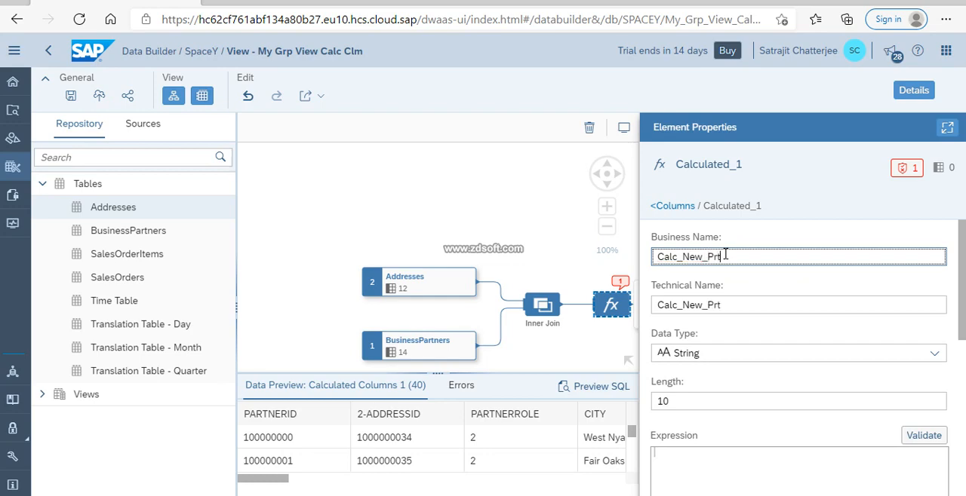
{"action": "type", "text": "nr_Str"}
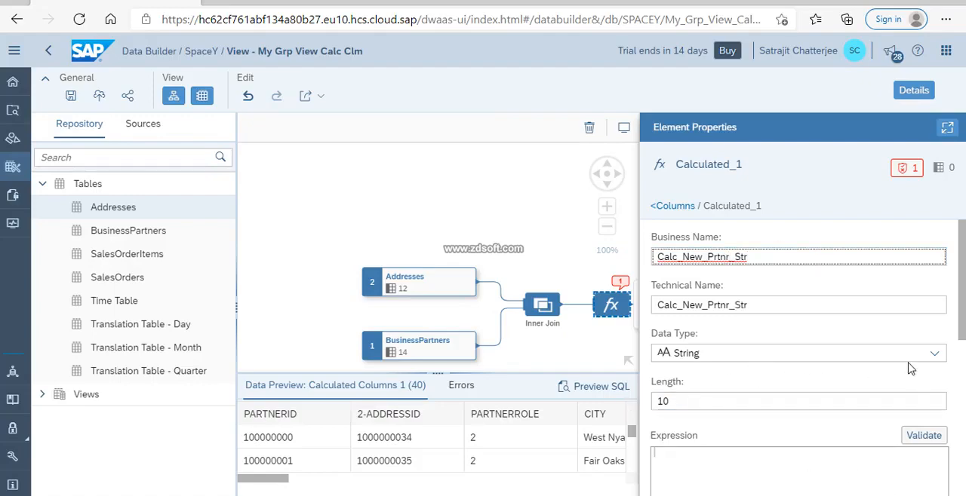
{"action": "left_click", "coordinate": [727, 402]}
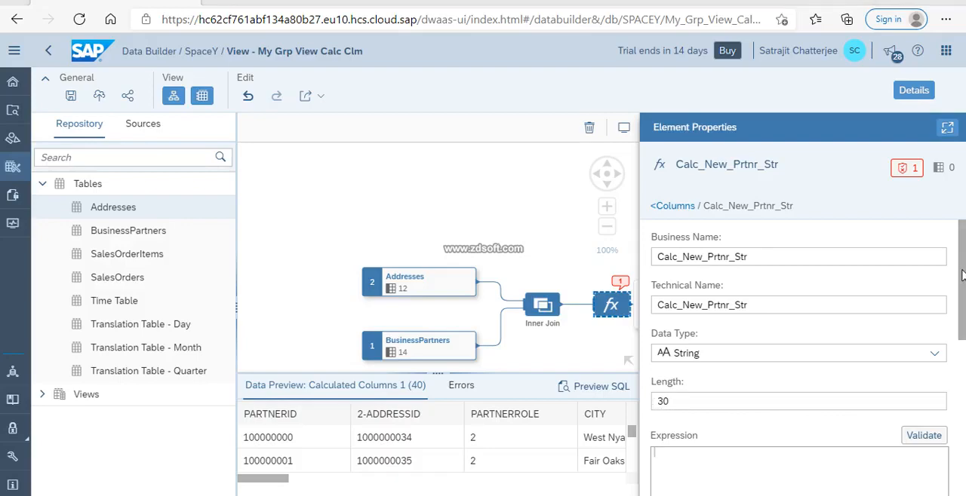
Start the column's expression with the CONCAT function and use PARTNERID as its first argument.
{"action": "scroll", "coordinate": [772, 354], "scroll_direction": "down", "scroll_amount": 3}
{"action": "left_click", "coordinate": [772, 364]}
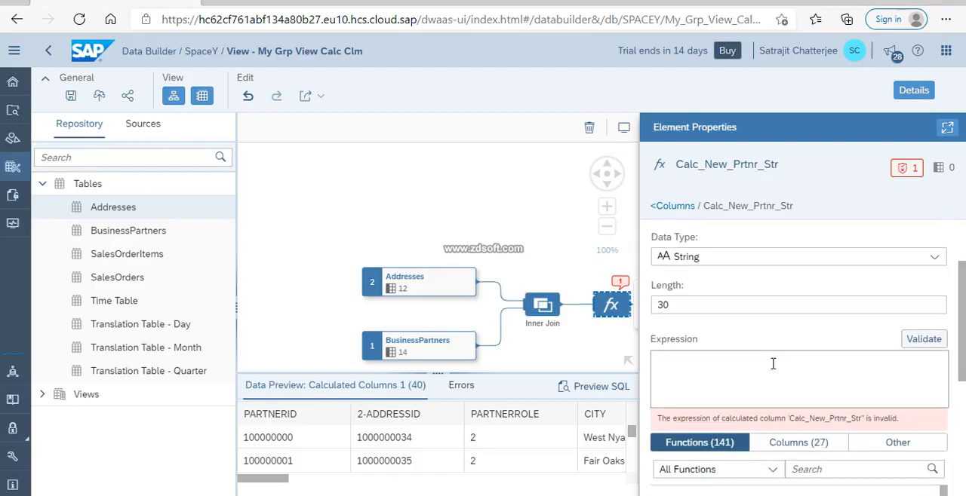
{"action": "type", "text": "con"}
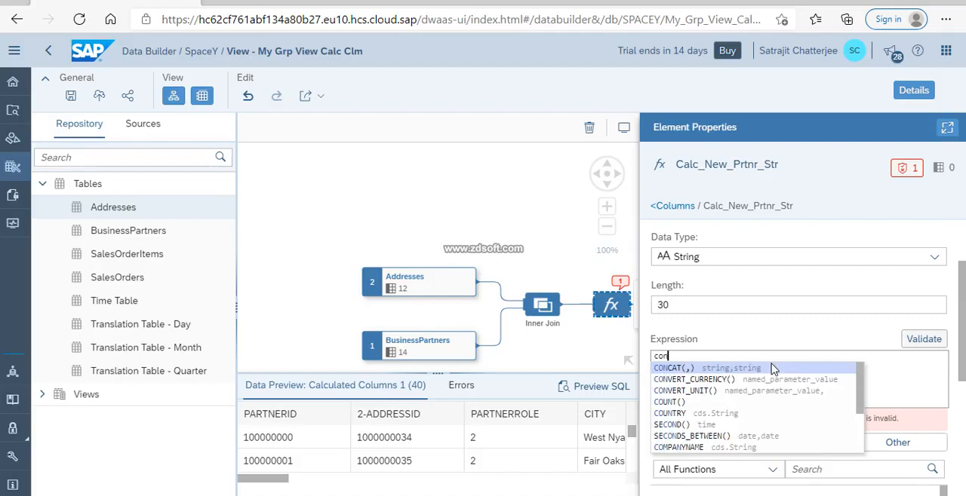
{"action": "left_click", "coordinate": [668, 367]}
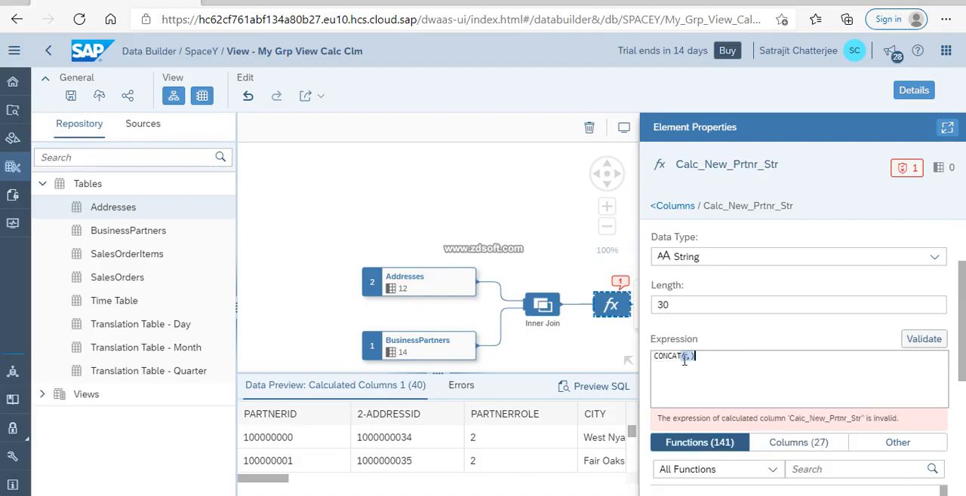
{"action": "left_click", "coordinate": [685, 358]}
{"action": "type", "text": "par"}
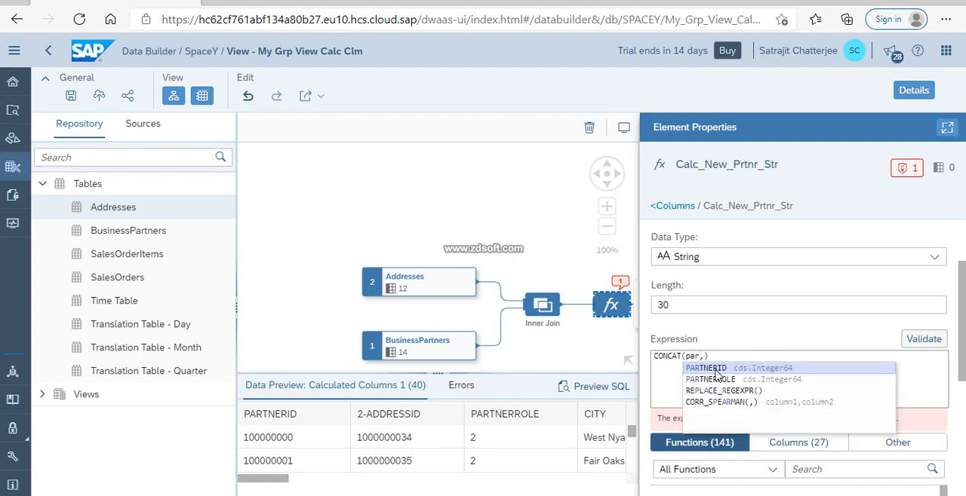
{"action": "left_click", "coordinate": [716, 369]}
Complete the expression as CONCAT(PARTNERID,'-',PARTNERID) and validate it.
{"action": "left_click", "coordinate": [731, 357]}
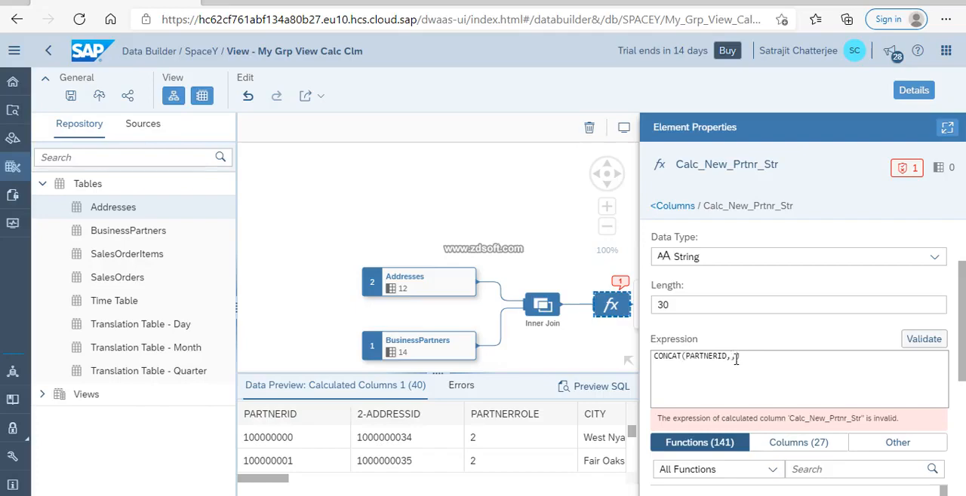
{"action": "type", "text": "'_"}
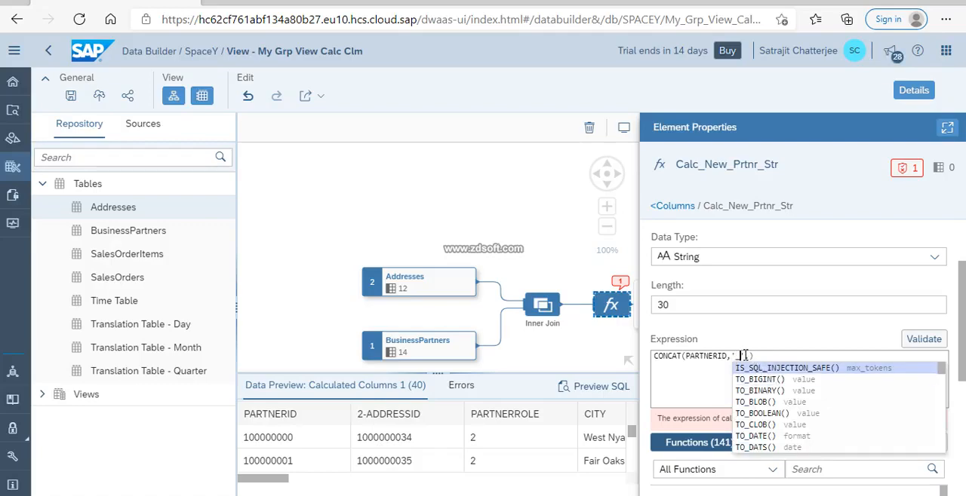
{"action": "key", "text": "BackSpace"}
{"action": "type", "text": "-',"}
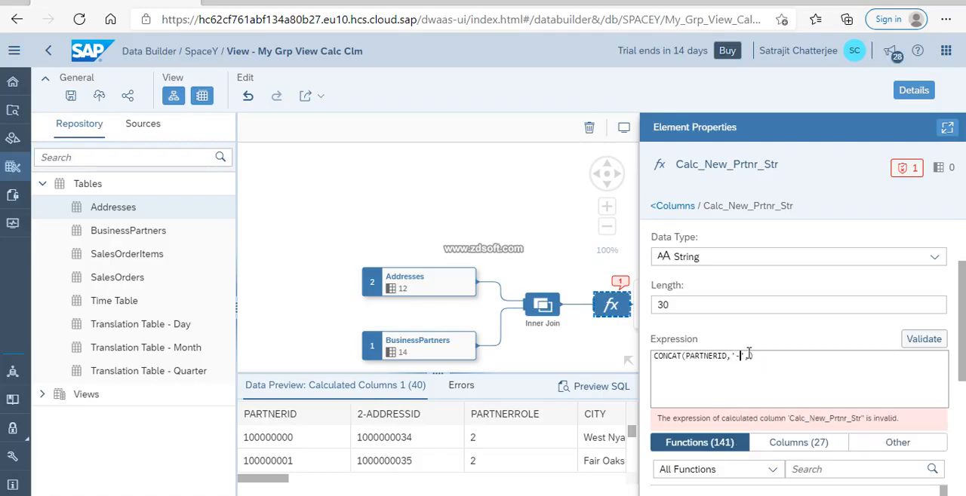
{"action": "type", "text": "pe"}
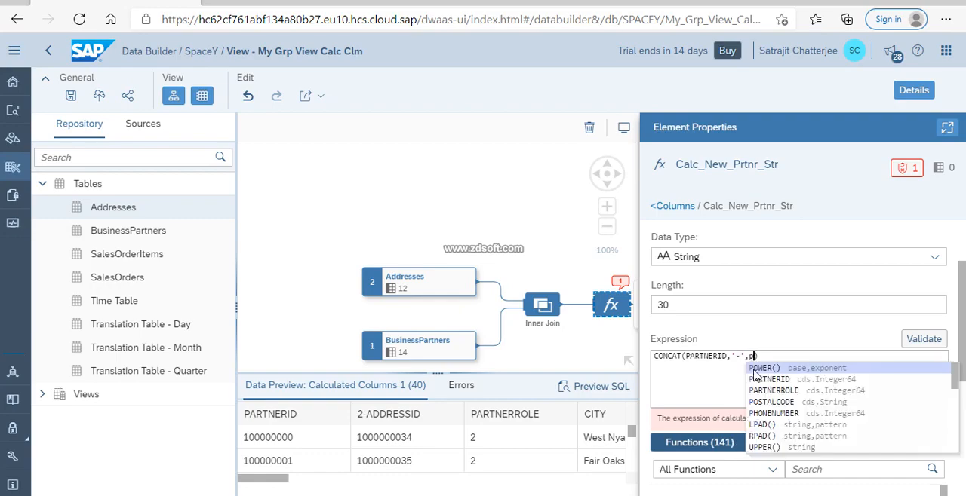
{"action": "type", "text": "rt"}
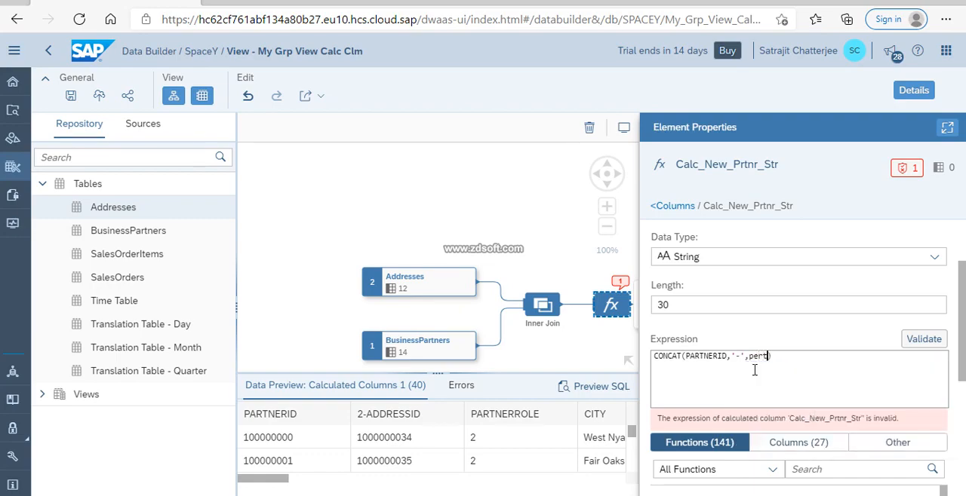
{"action": "key", "text": "BackSpace"}
{"action": "type", "text": "a"}
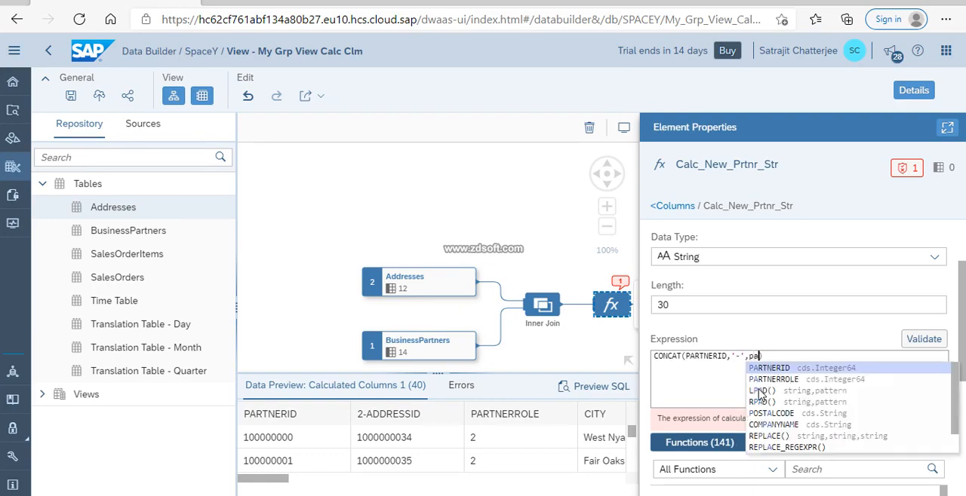
{"action": "left_click", "coordinate": [773, 368]}
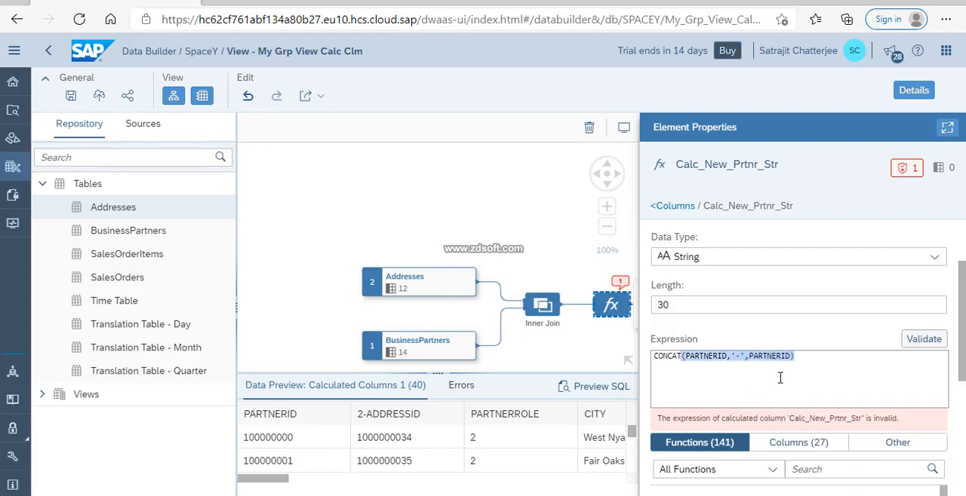
{"action": "left_click", "coordinate": [695, 400]}
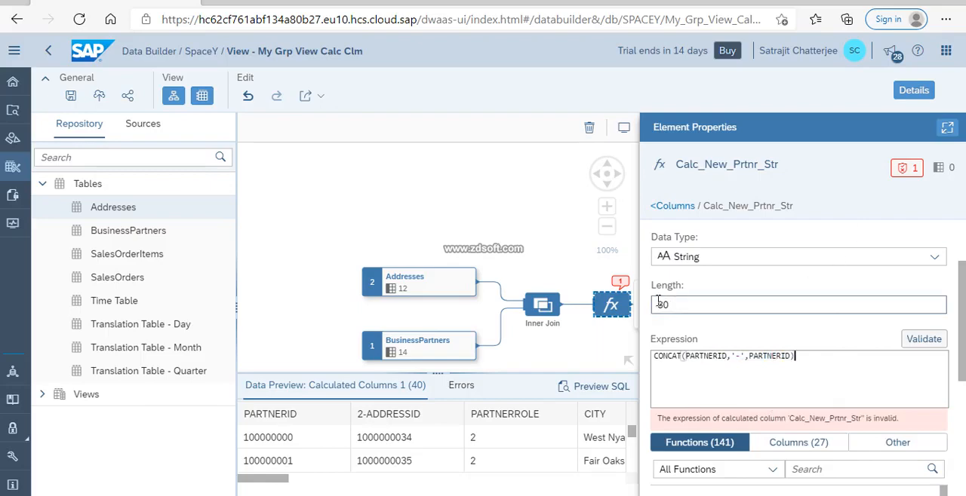
{"action": "left_click", "coordinate": [928, 340]}
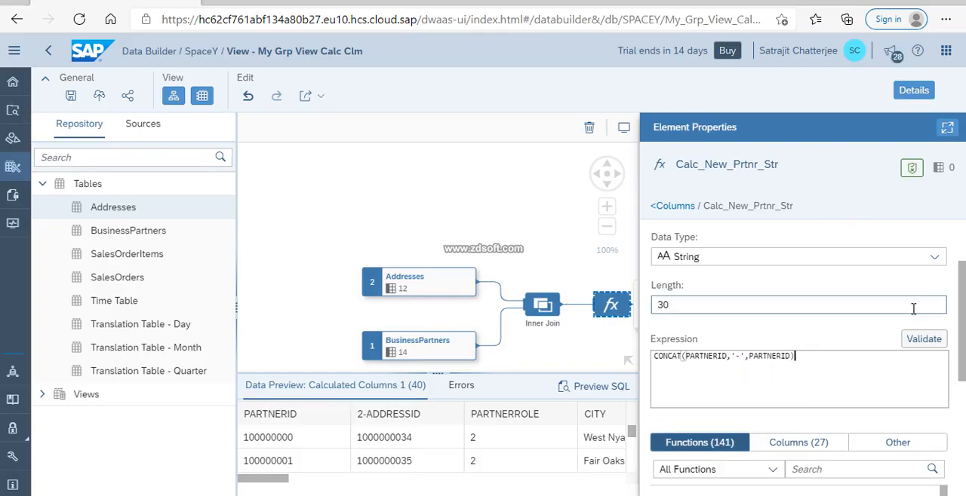
Expand the properties of Calc_New_Prtnr_Str to full width and review the available data types.
{"action": "left_click", "coordinate": [947, 127]}
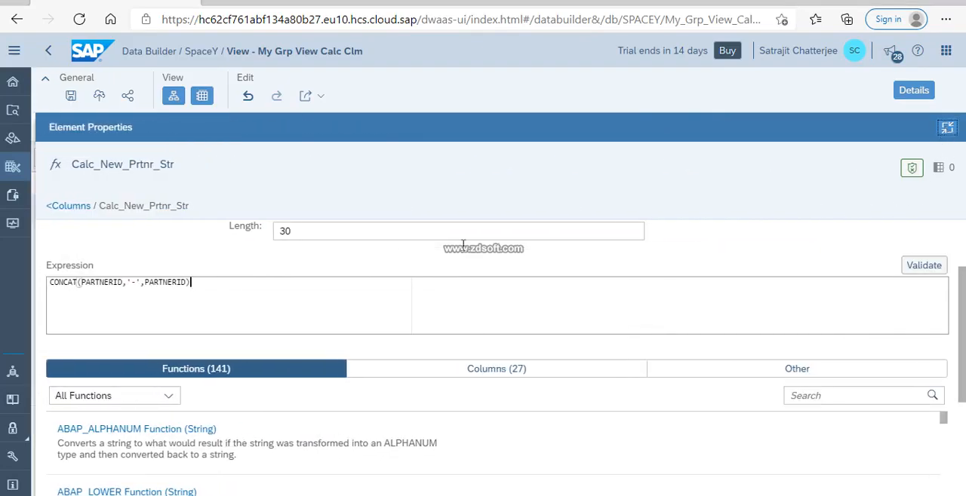
{"action": "scroll", "coordinate": [396, 270], "scroll_direction": "up", "scroll_amount": 2}
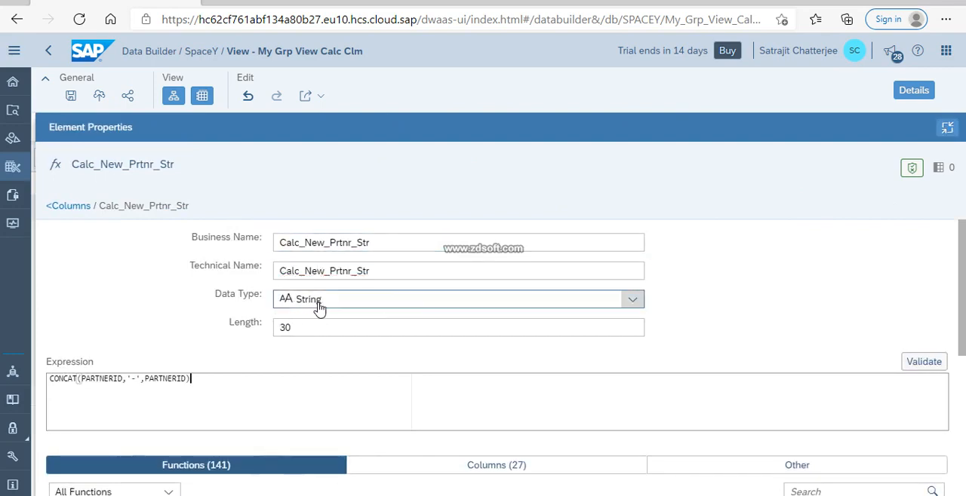
{"action": "left_click", "coordinate": [300, 328]}
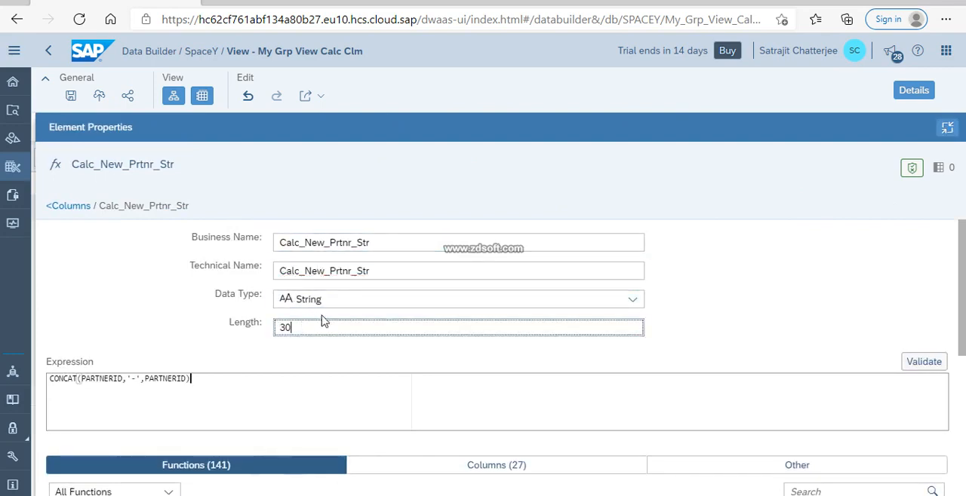
{"action": "left_click", "coordinate": [626, 304]}
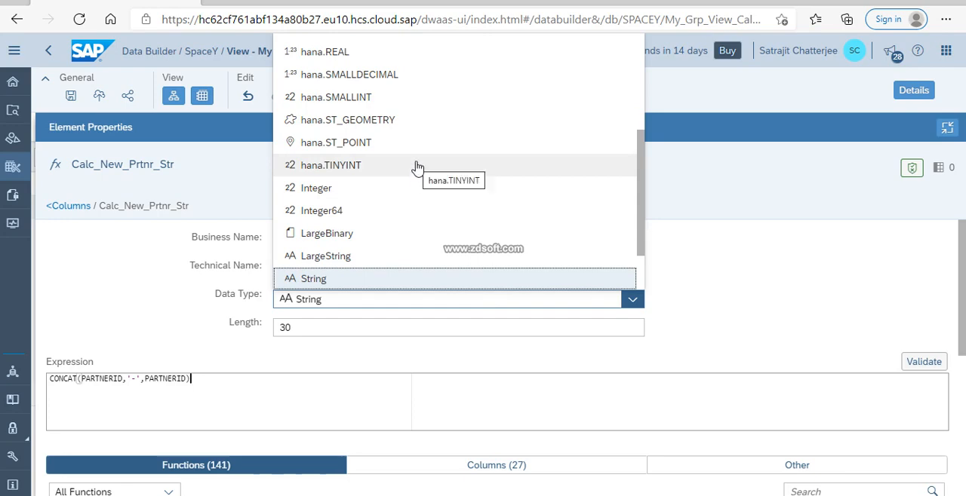
{"action": "left_click", "coordinate": [740, 271]}
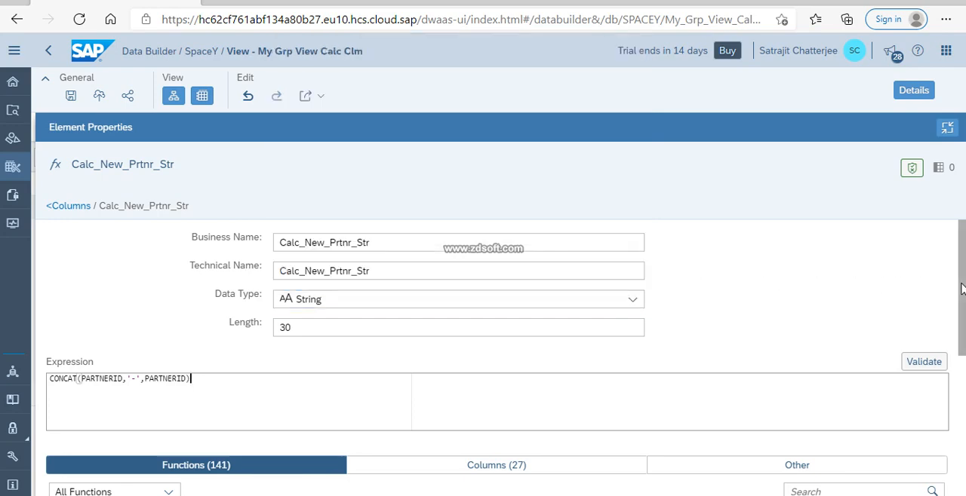
Examine the function categories available for the expression, filtering the function list by String and by Miscellaneous.
{"action": "scroll", "coordinate": [962, 289], "scroll_direction": "down", "scroll_amount": 3}
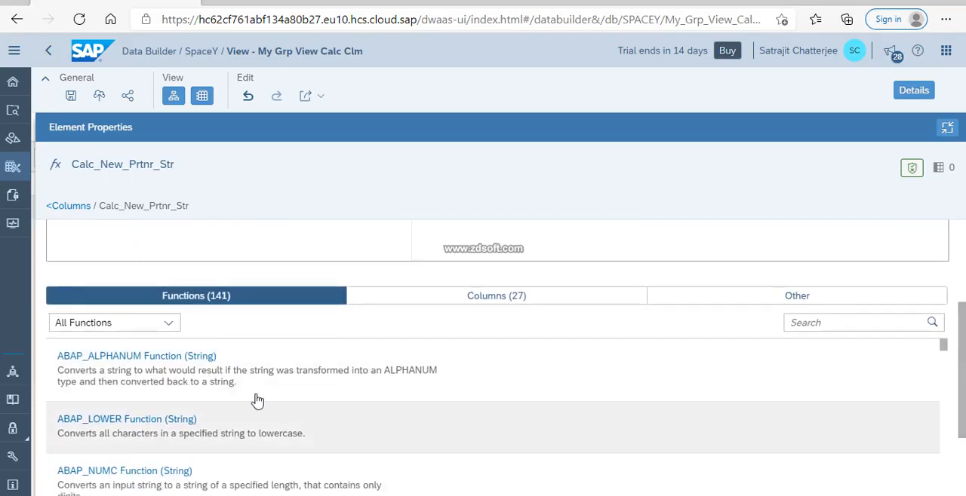
{"action": "left_click", "coordinate": [169, 324]}
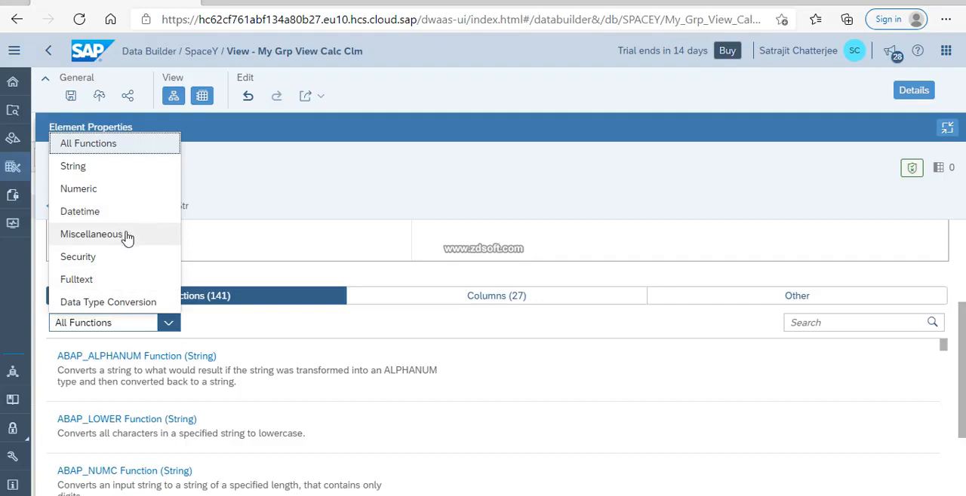
{"action": "left_click", "coordinate": [113, 169]}
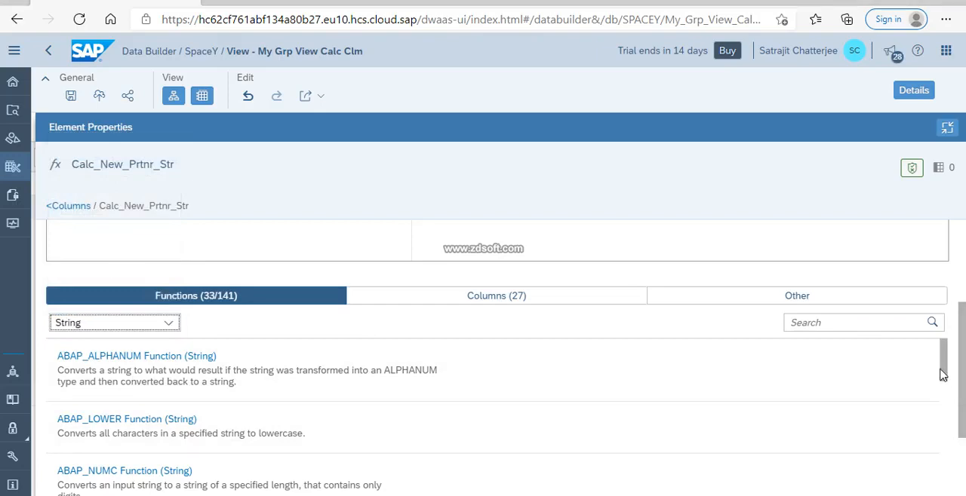
{"action": "left_click_drag", "start_coordinate": [943, 375], "coordinate": [950, 452]}
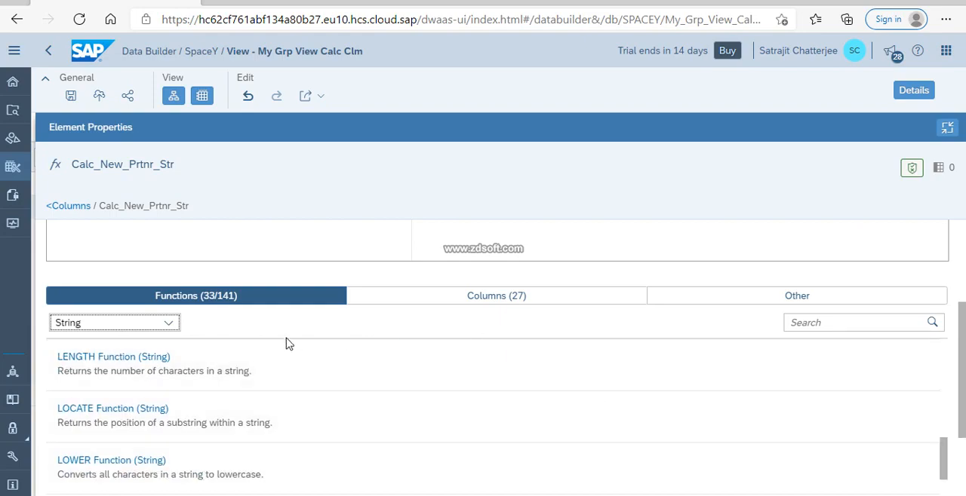
{"action": "left_click", "coordinate": [164, 324]}
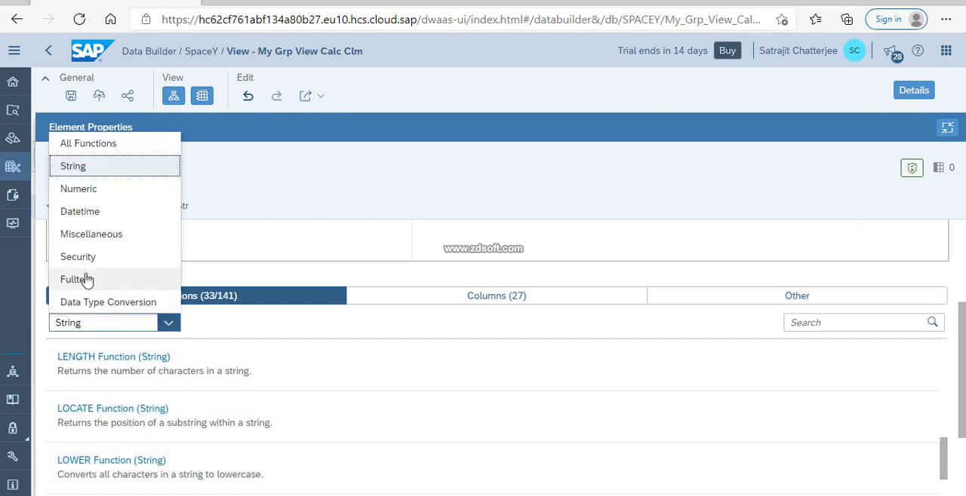
{"action": "left_click", "coordinate": [98, 237]}
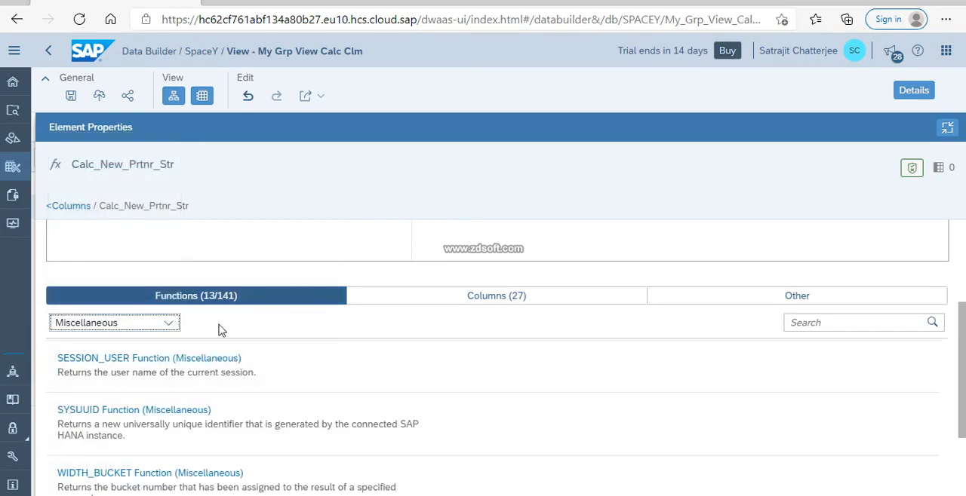
{"action": "scroll", "coordinate": [151, 405], "scroll_direction": "down", "scroll_amount": 3}
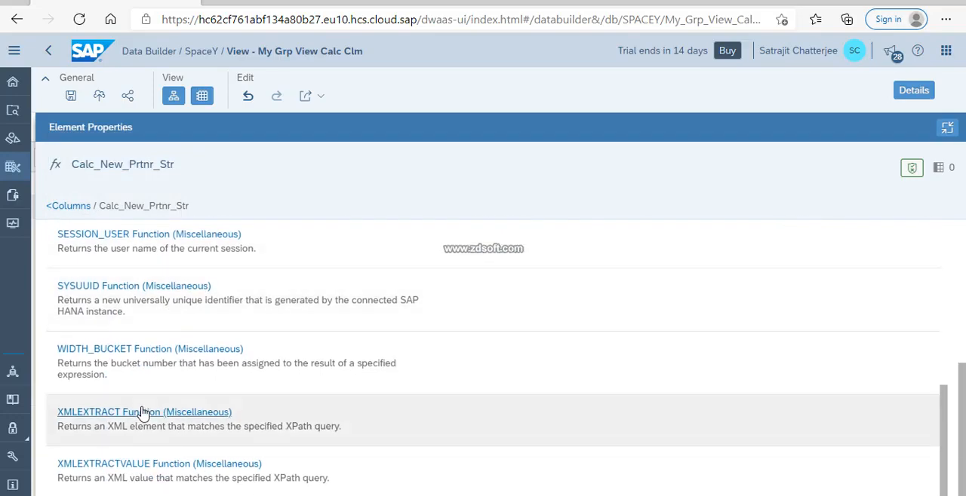
{"action": "scroll", "coordinate": [142, 411], "scroll_direction": "up", "scroll_amount": 7}
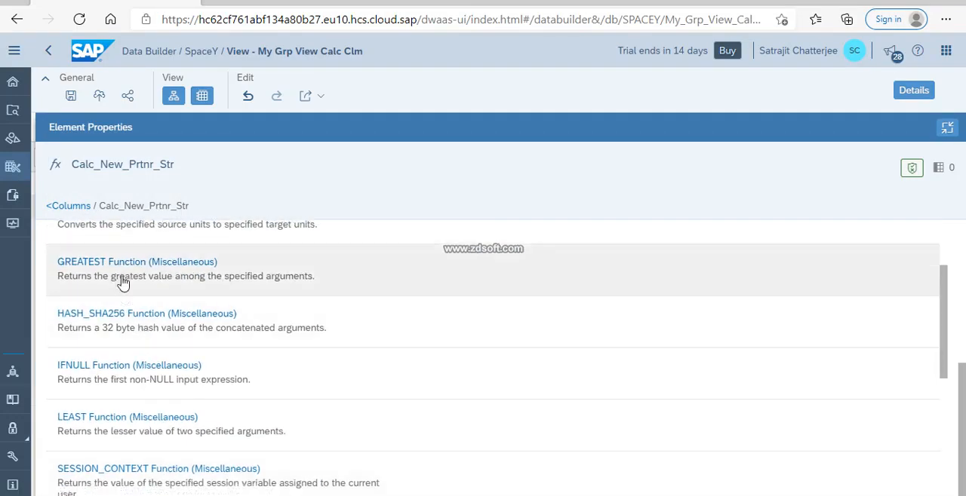
{"action": "scroll", "coordinate": [124, 276], "scroll_direction": "up", "scroll_amount": 3}
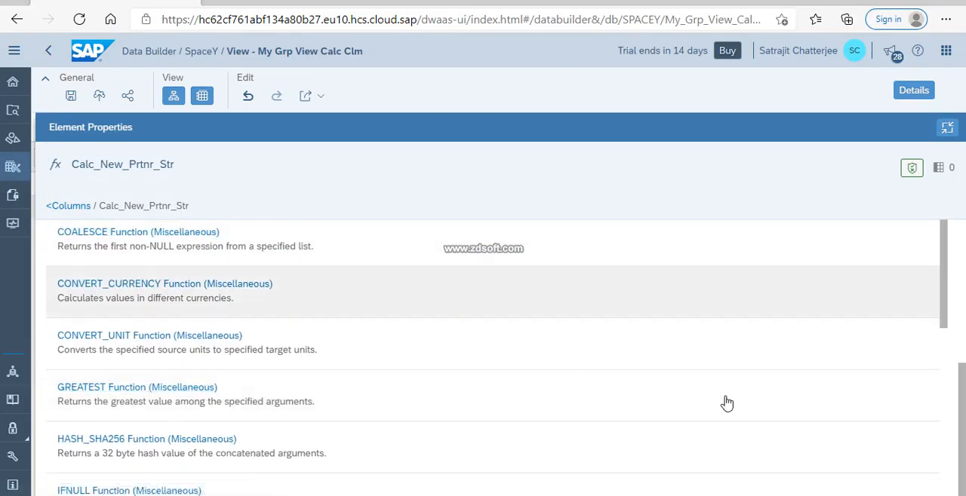
Examine the columns available for the expression, plus the operators, predicates and case expressions offered under Other.
{"action": "left_click_drag", "start_coordinate": [961, 413], "coordinate": [957, 269]}
{"action": "scroll", "coordinate": [961, 273], "scroll_direction": "down", "scroll_amount": 2}
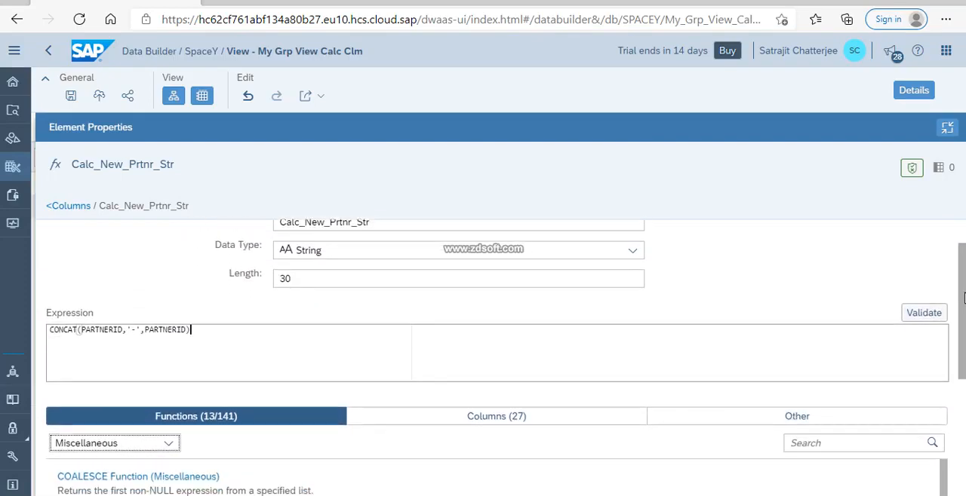
{"action": "left_click", "coordinate": [422, 400]}
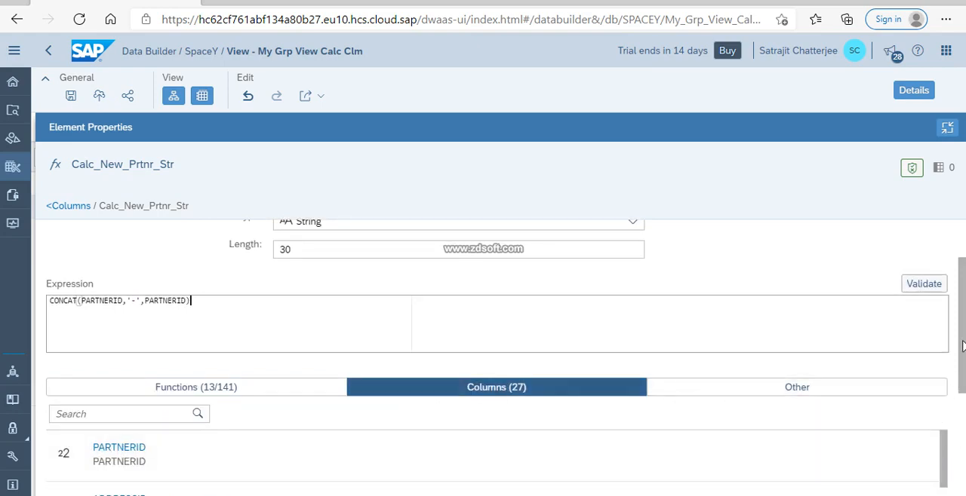
{"action": "left_click_drag", "start_coordinate": [962, 346], "coordinate": [963, 470]}
{"action": "scroll", "coordinate": [867, 362], "scroll_direction": "up", "scroll_amount": 3}
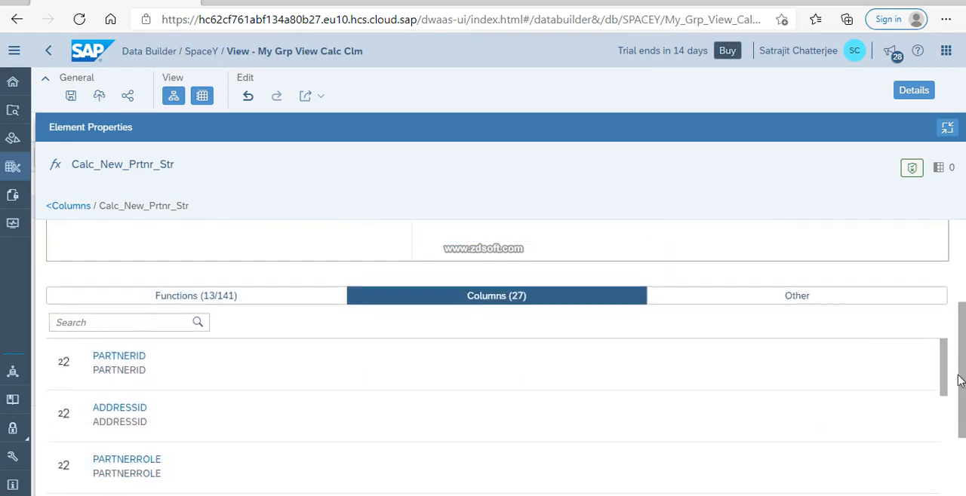
{"action": "left_click", "coordinate": [780, 370]}
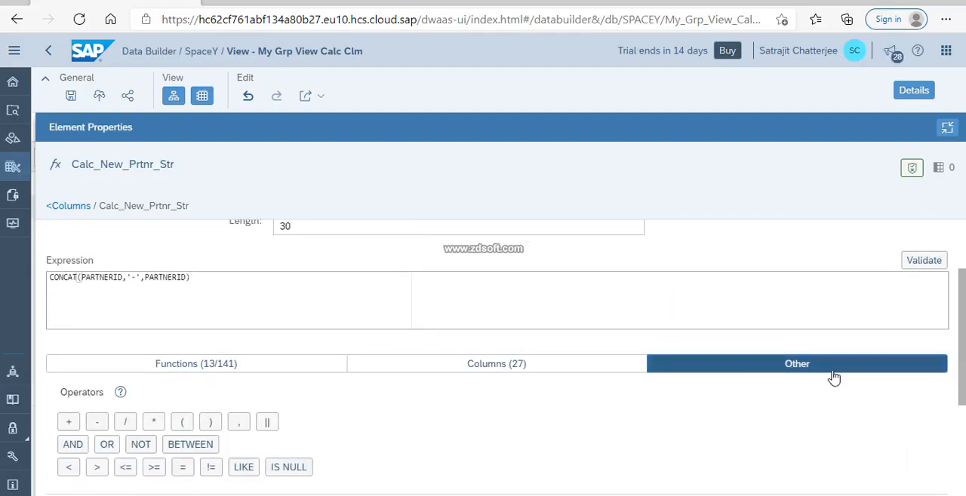
{"action": "left_click_drag", "start_coordinate": [963, 369], "coordinate": [963, 431]}
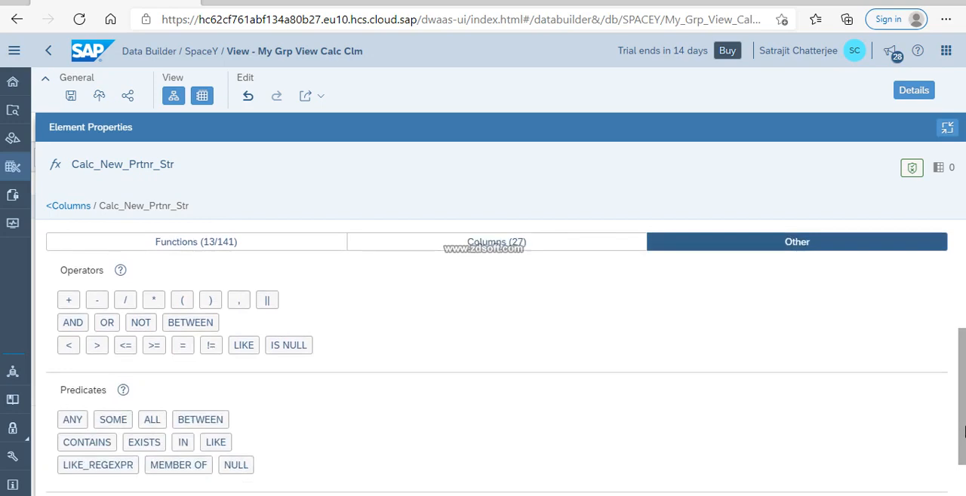
{"action": "left_click_drag", "start_coordinate": [963, 431], "coordinate": [962, 451]}
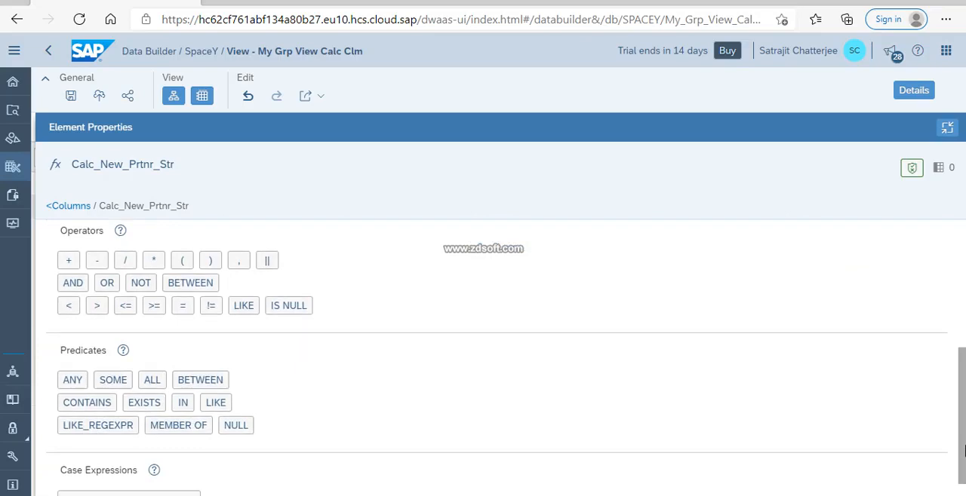
{"action": "left_click_drag", "start_coordinate": [963, 451], "coordinate": [963, 303]}
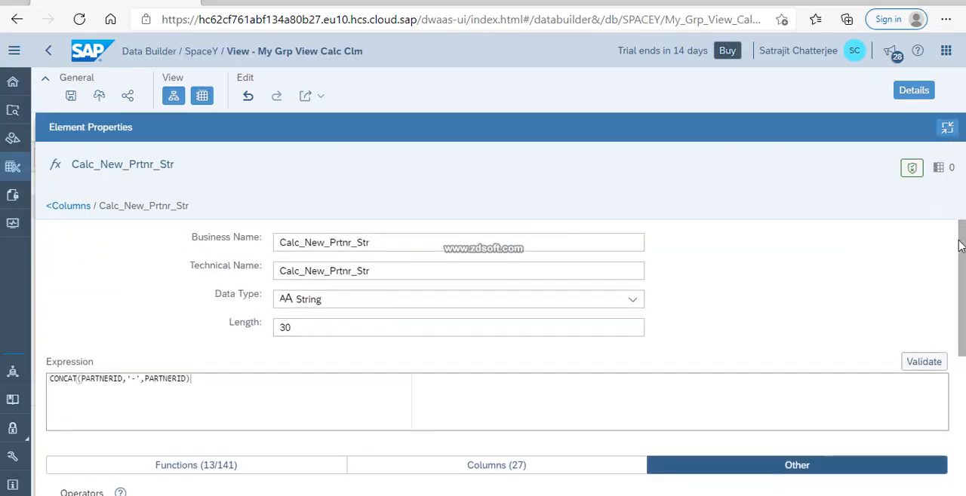
{"action": "left_click_drag", "start_coordinate": [960, 246], "coordinate": [963, 453]}
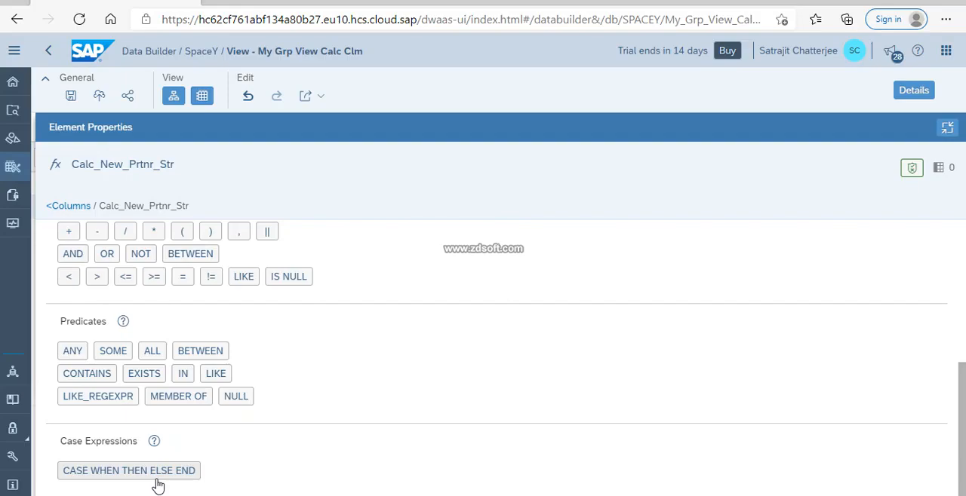
Shrink the column properties back to normal width, then save and deploy the view My Grp View Calc Clm.
{"action": "left_click", "coordinate": [946, 127]}
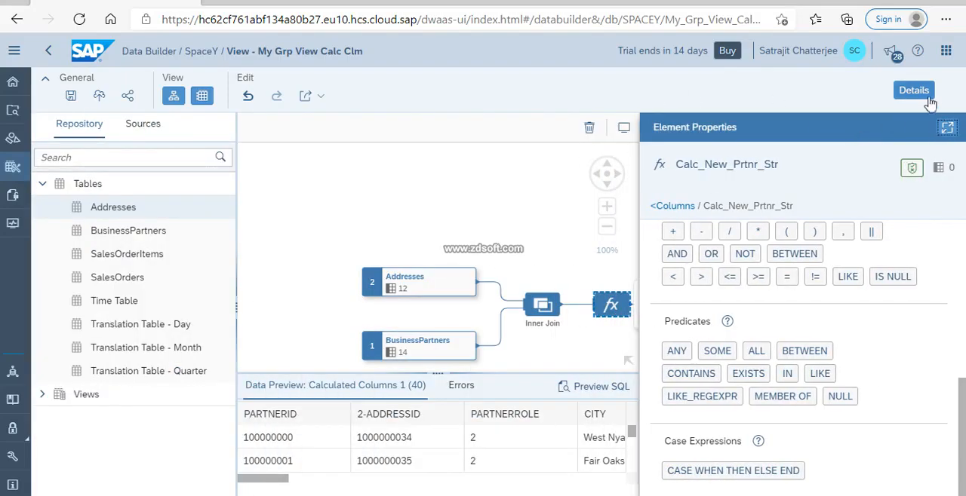
{"action": "left_click", "coordinate": [71, 96]}
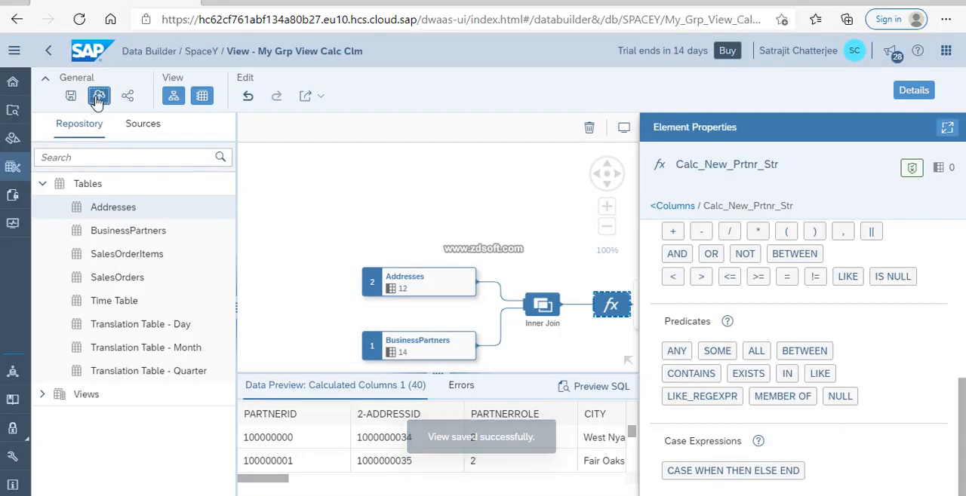
{"action": "left_click", "coordinate": [98, 95]}
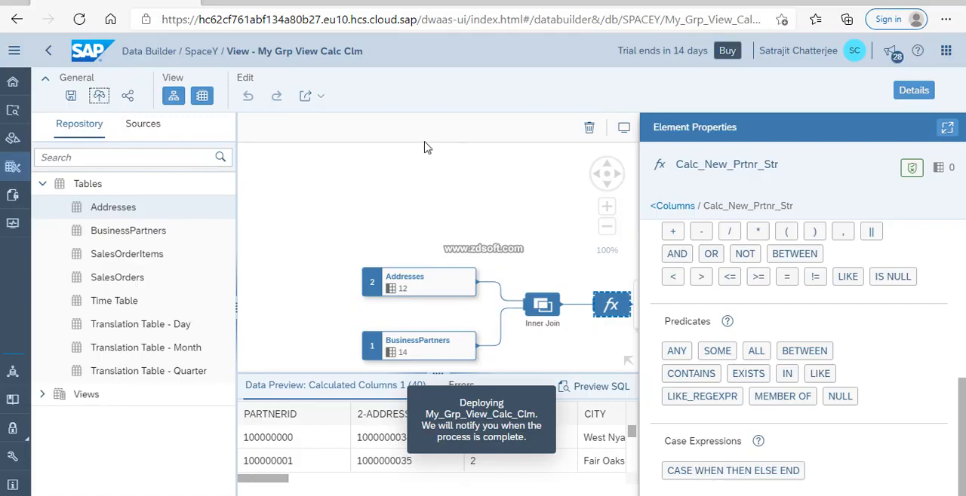
Hide the details and reload the data preview of Calculated Columns 1.
{"action": "left_click", "coordinate": [202, 95]}
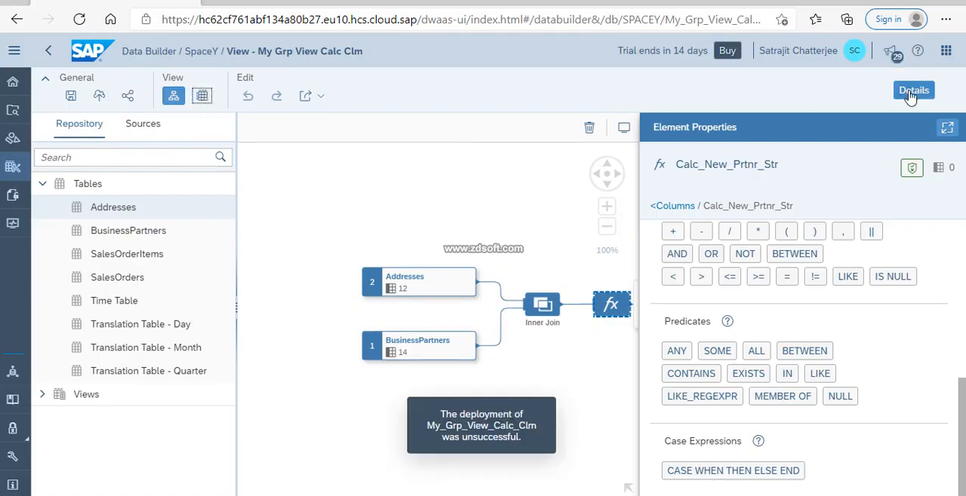
{"action": "left_click", "coordinate": [911, 91]}
{"action": "left_click", "coordinate": [202, 97]}
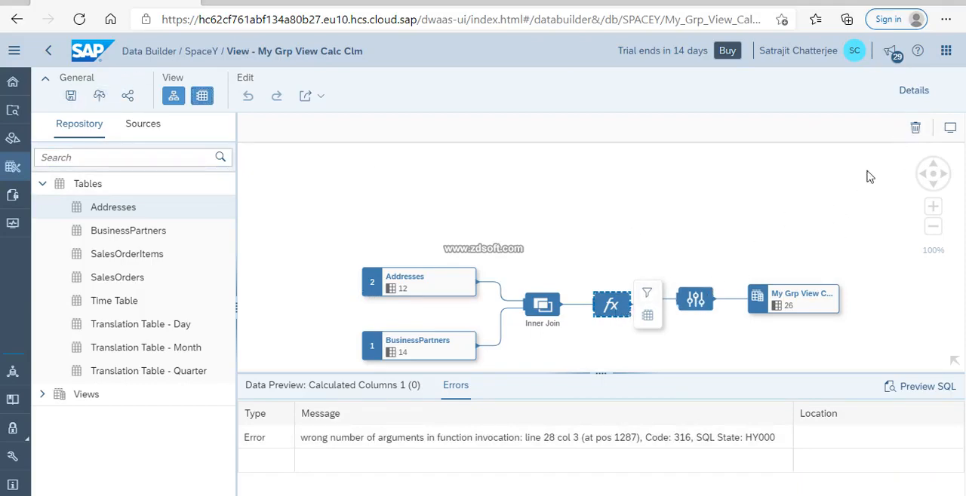
Show the details again, reopen Calc_New_Prtnr_Str from the column list at full width and display the expression's function list.
{"action": "left_click", "coordinate": [914, 89]}
{"action": "scroll", "coordinate": [811, 309], "scroll_direction": "up", "scroll_amount": 3}
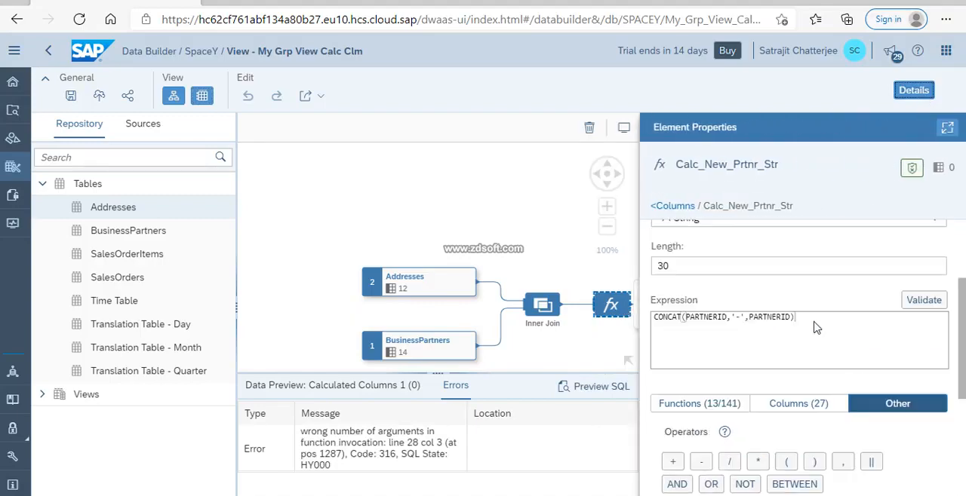
{"action": "scroll", "coordinate": [807, 323], "scroll_direction": "up", "scroll_amount": 3}
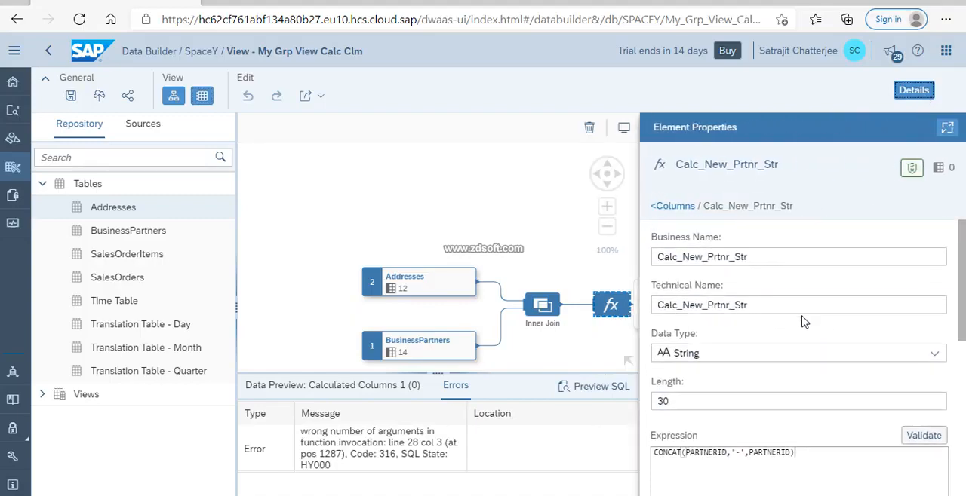
{"action": "left_click", "coordinate": [673, 206]}
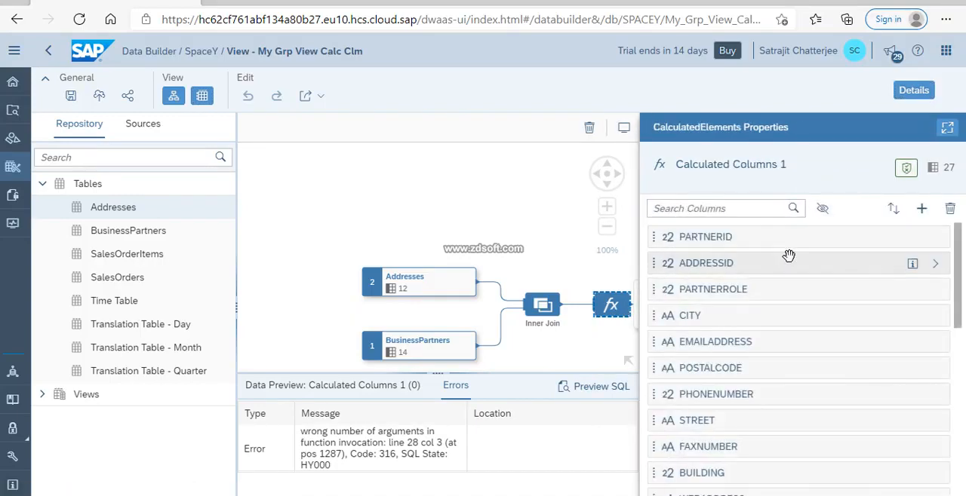
{"action": "scroll", "coordinate": [788, 257], "scroll_direction": "down", "scroll_amount": 10}
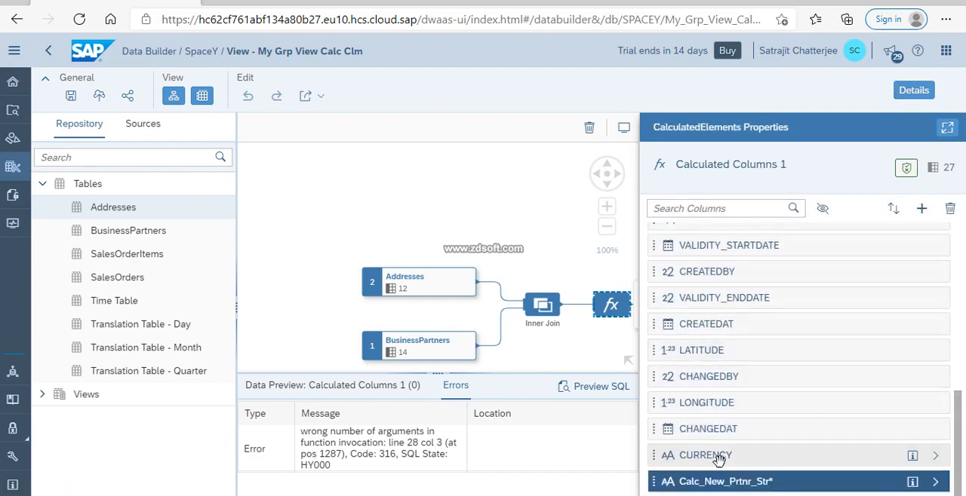
{"action": "left_click", "coordinate": [946, 128]}
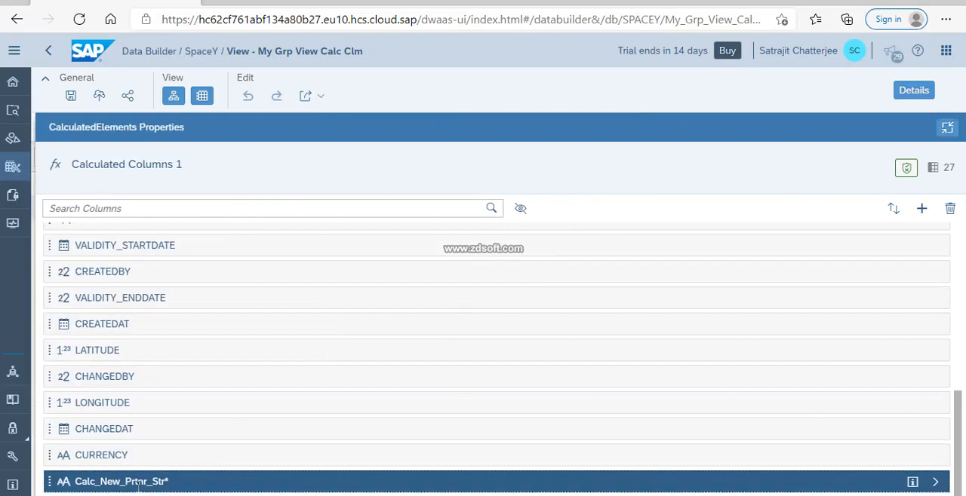
{"action": "left_click", "coordinate": [935, 482]}
{"action": "scroll", "coordinate": [581, 317], "scroll_direction": "down", "scroll_amount": 5}
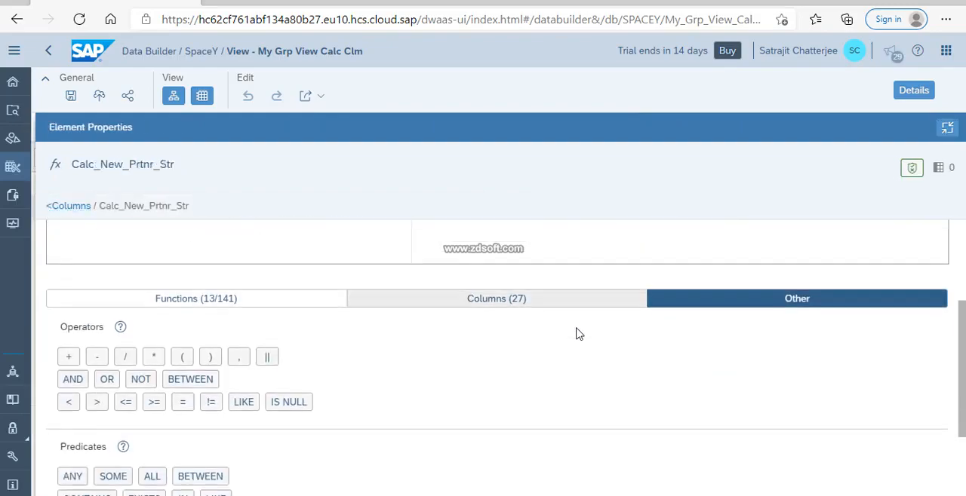
{"action": "scroll", "coordinate": [575, 375], "scroll_direction": "up", "scroll_amount": 3}
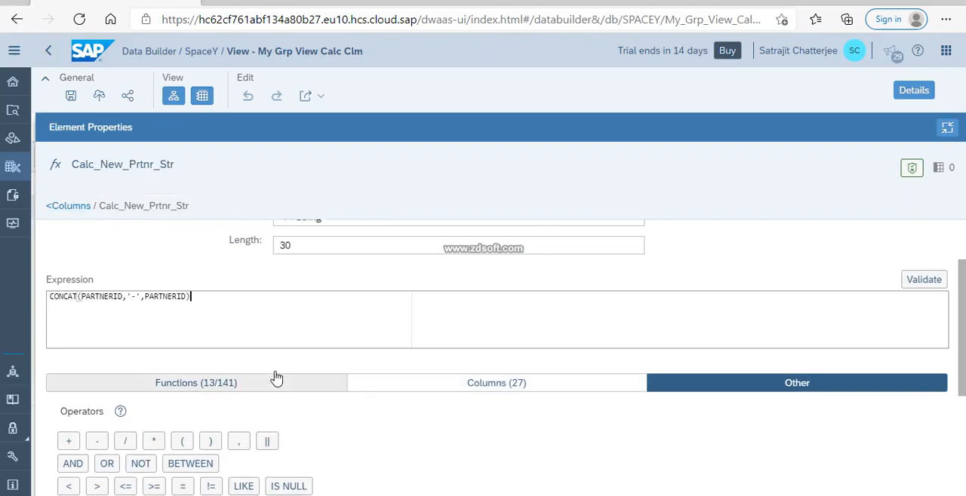
{"action": "left_click", "coordinate": [202, 393]}
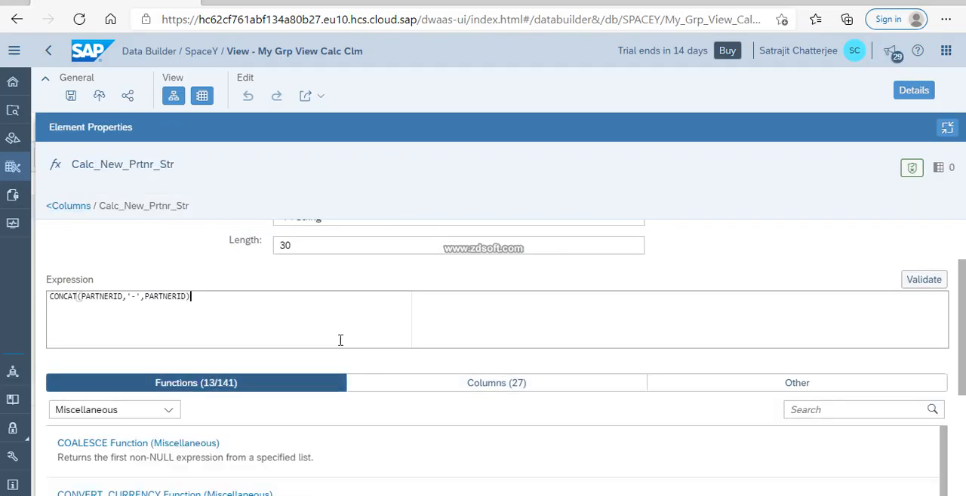
Remove the '-' argument so the expression reads CONCAT(PARTNERID,PARTNERID), and validate it.
{"action": "left_click", "coordinate": [922, 280]}
{"action": "key", "text": "BackSpace"}
{"action": "key", "text": "BackSpace"}
{"action": "key", "text": "BackSpace"}
{"action": "key", "text": "Delete"}
{"action": "left_click", "coordinate": [934, 286]}
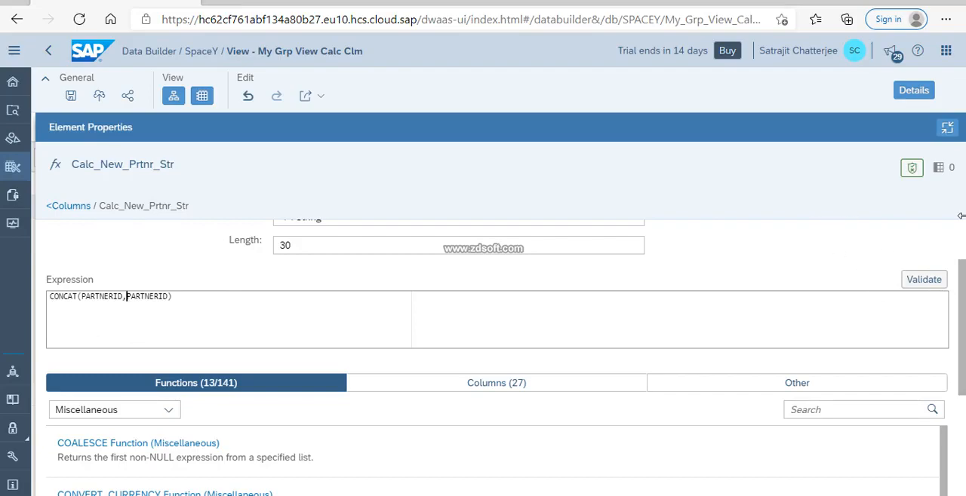
Deploy the view again and check the Calc_New_Prtnr_Str values in a reloaded data preview with the details hidden.
{"action": "left_click", "coordinate": [99, 96]}
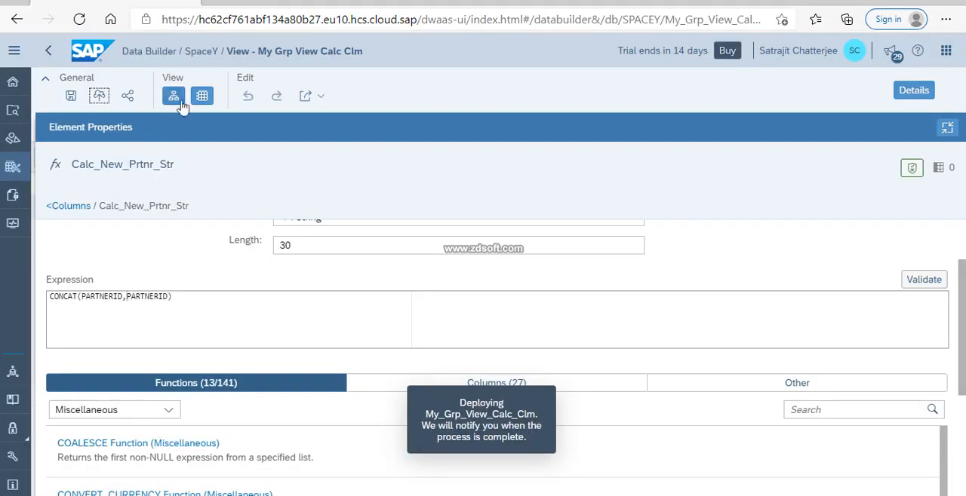
{"action": "left_click", "coordinate": [201, 96]}
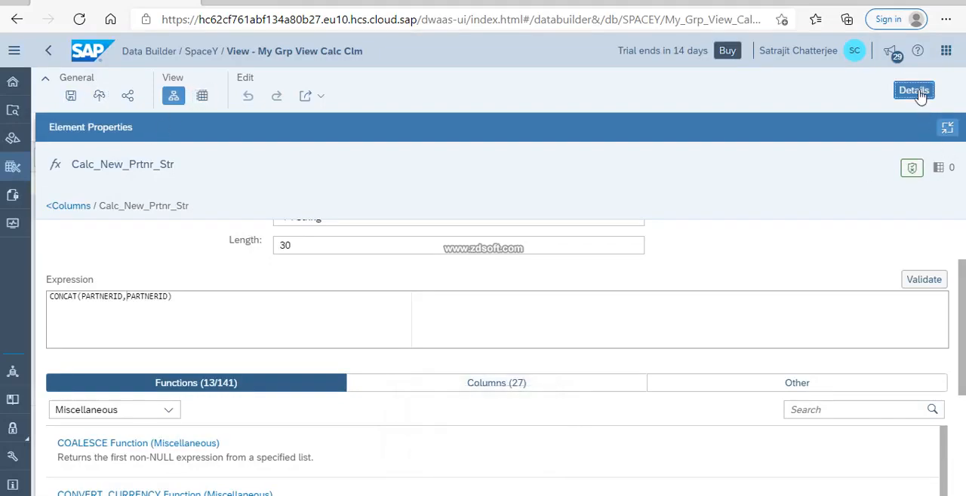
{"action": "left_click", "coordinate": [914, 90]}
{"action": "left_click", "coordinate": [202, 96]}
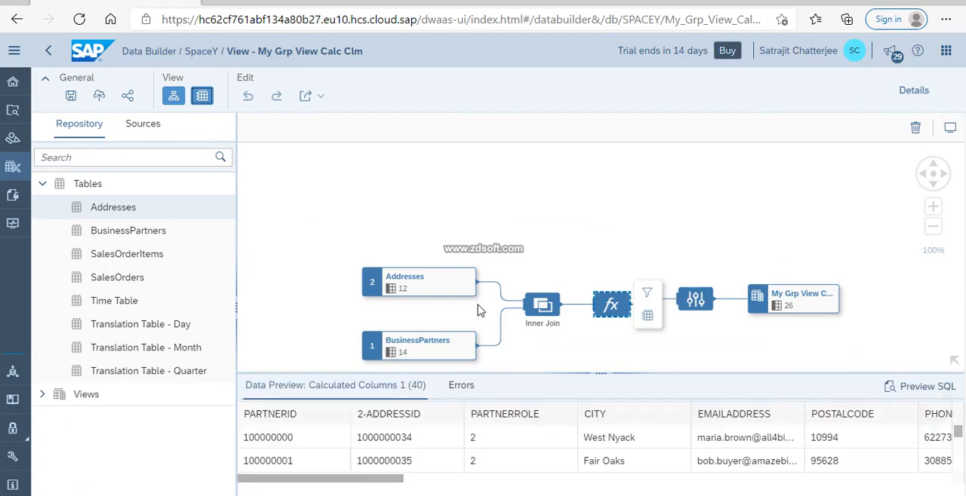
{"action": "scroll", "coordinate": [501, 453], "scroll_direction": "right", "scroll_amount": 10}
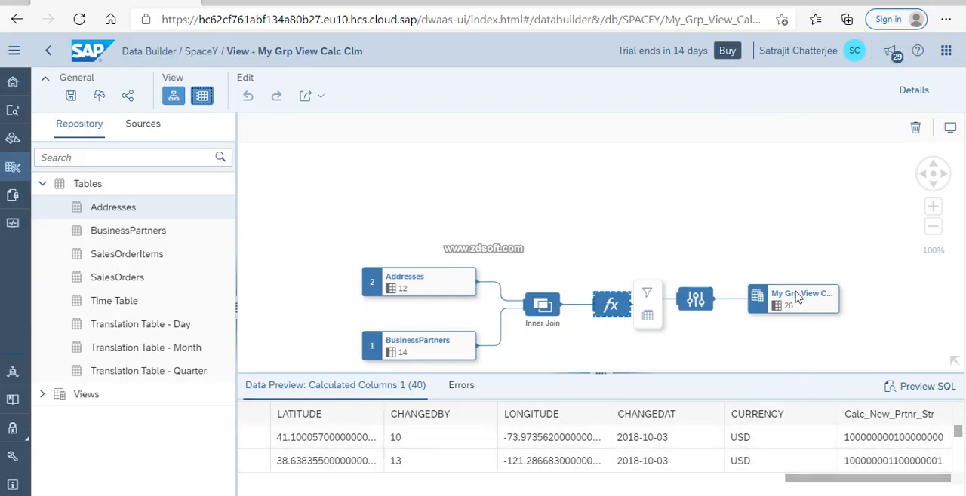
Close the data preview and reopen the properties of Calc_New_Prtnr_Str from the calculated columns node at full width.
{"action": "left_click", "coordinate": [201, 95]}
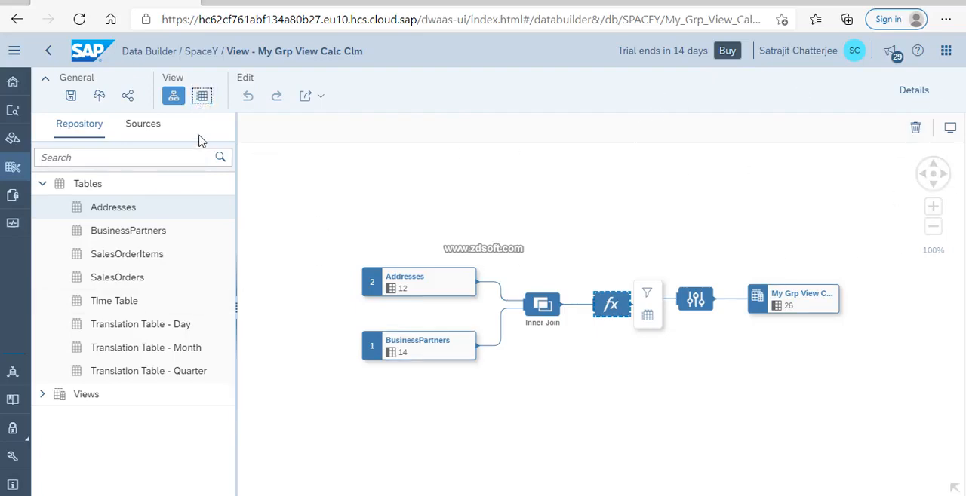
{"action": "left_click", "coordinate": [610, 305]}
{"action": "left_click", "coordinate": [914, 89]}
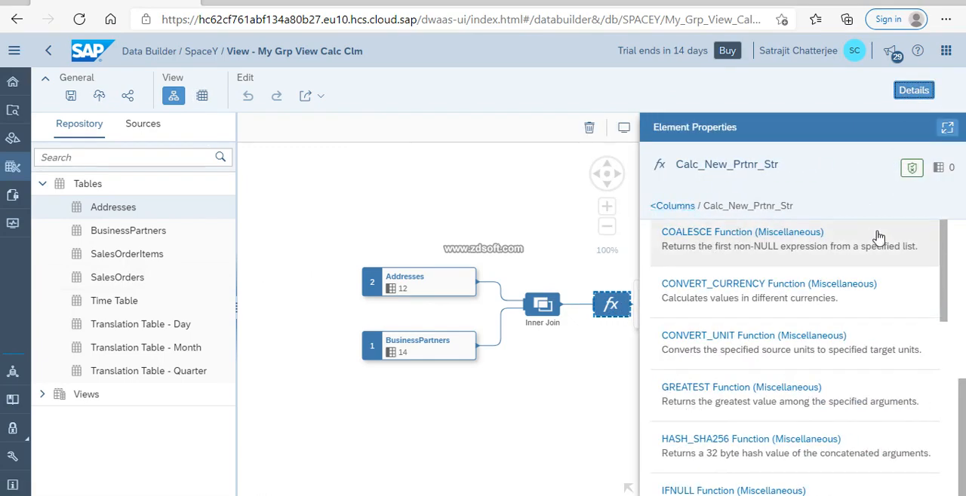
{"action": "left_click", "coordinate": [664, 211]}
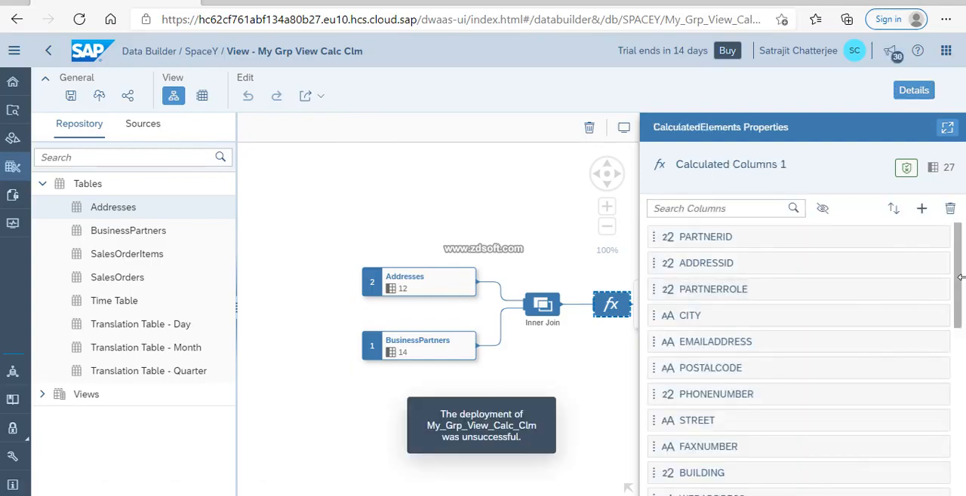
{"action": "scroll", "coordinate": [957, 287], "scroll_direction": "down", "scroll_amount": 5}
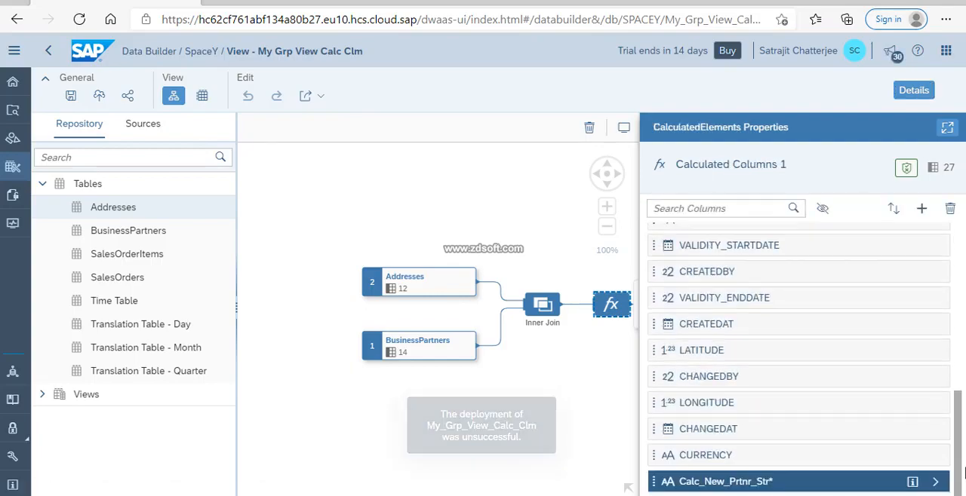
{"action": "left_click", "coordinate": [935, 483]}
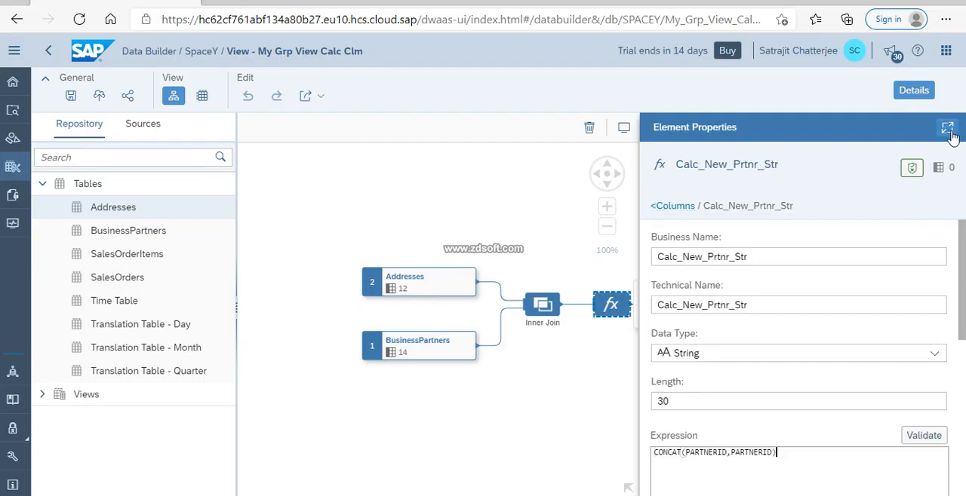
{"action": "left_click", "coordinate": [947, 128]}
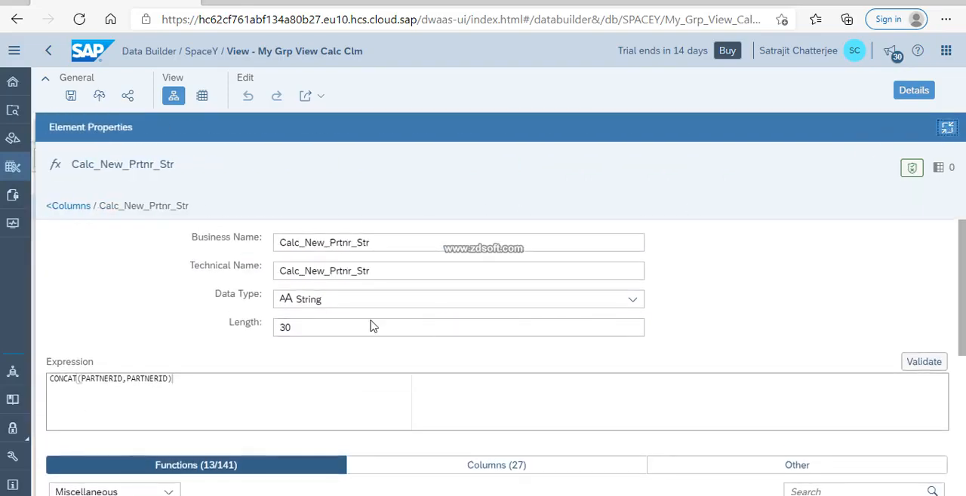
Wrap the Calc_New_Prtnr_Str expression in an outer CONCAT with an empty first argument, giving CONCAT(,CONCAT(PARTNERID,PARTNERID)).
{"action": "left_click_drag", "start_coordinate": [78, 378], "coordinate": [49, 379]}
{"action": "key", "text": "ctrl+c"}
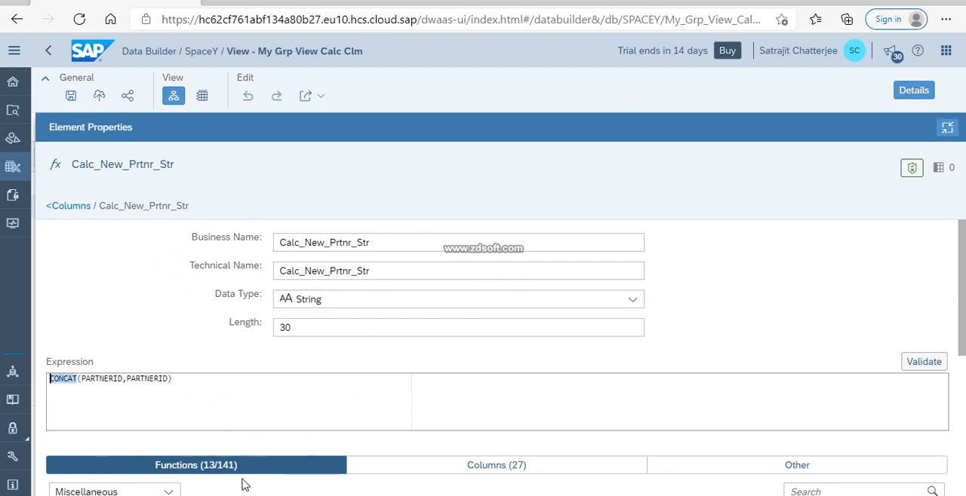
{"action": "left_click", "coordinate": [52, 379]}
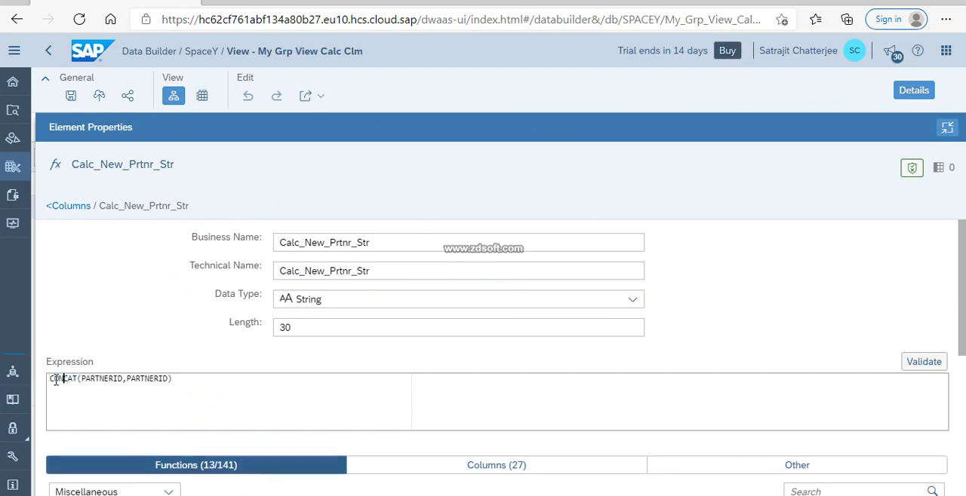
{"action": "key", "text": "ctrl+v"}
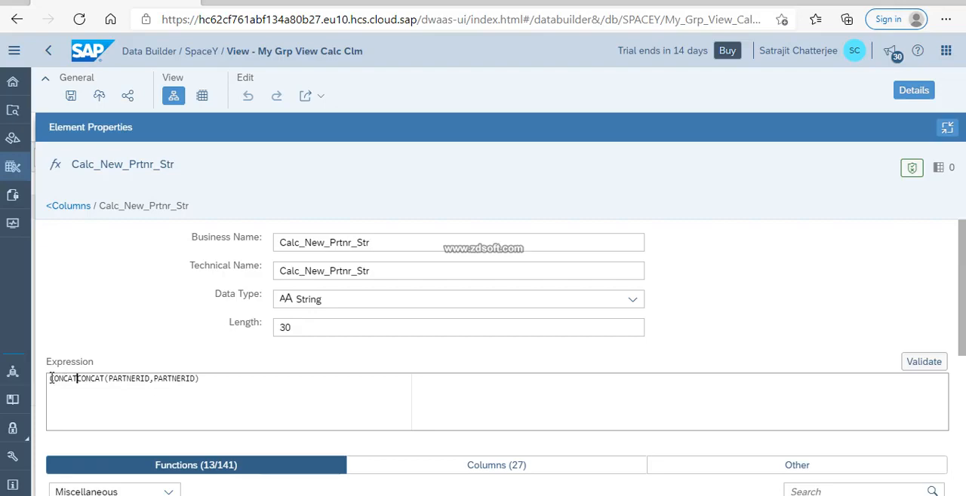
{"action": "type", "text": "(,"}
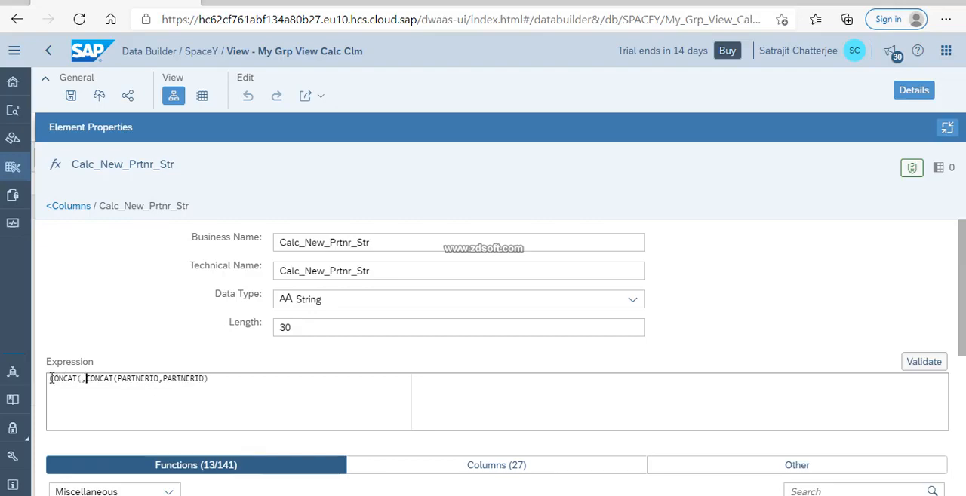
{"action": "left_click", "coordinate": [209, 380]}
Move the inner CONCAT's first PARTNERID to the outer CONCAT's empty first argument, giving CONCAT(PARTNERID,CONCAT(,PARTNERID)).
{"action": "left_click_drag", "start_coordinate": [160, 380], "coordinate": [117, 379]}
{"action": "key", "text": "ctrl+c"}
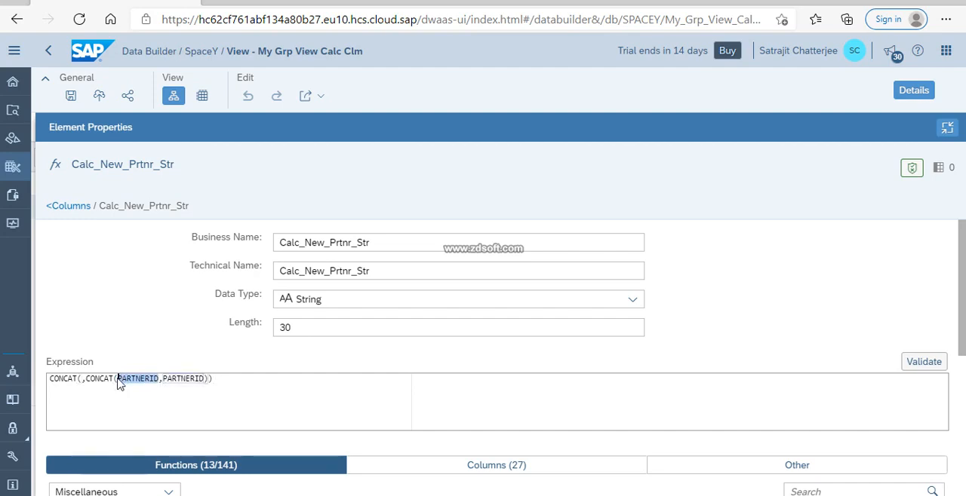
{"action": "key", "text": "Delete"}
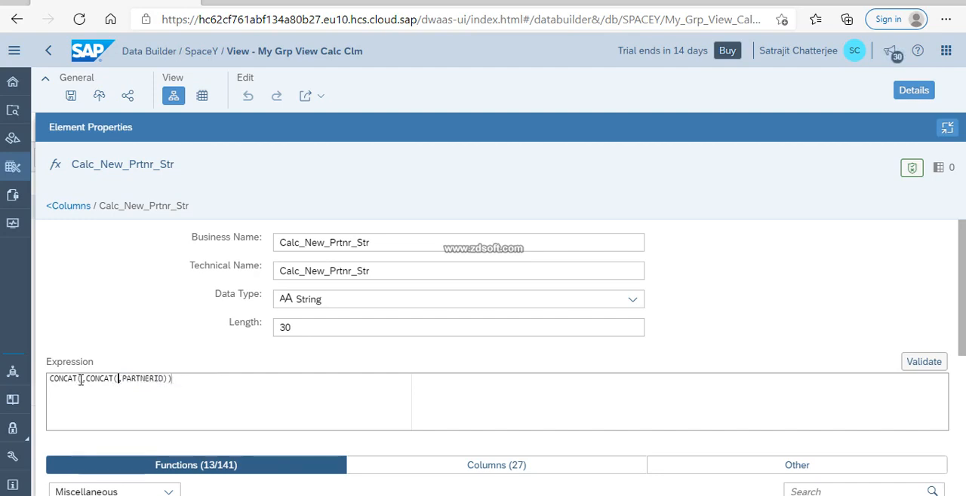
{"action": "key", "text": "ctrl+v"}
Try "-" in double quotes as the inner CONCAT's first argument and validate the expression.
{"action": "left_click", "coordinate": [154, 387]}
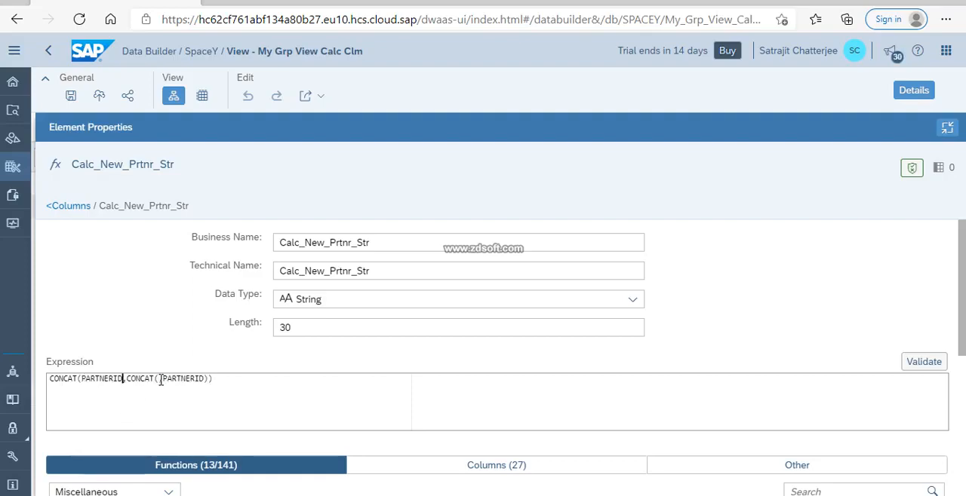
{"action": "type", "text": "''"}
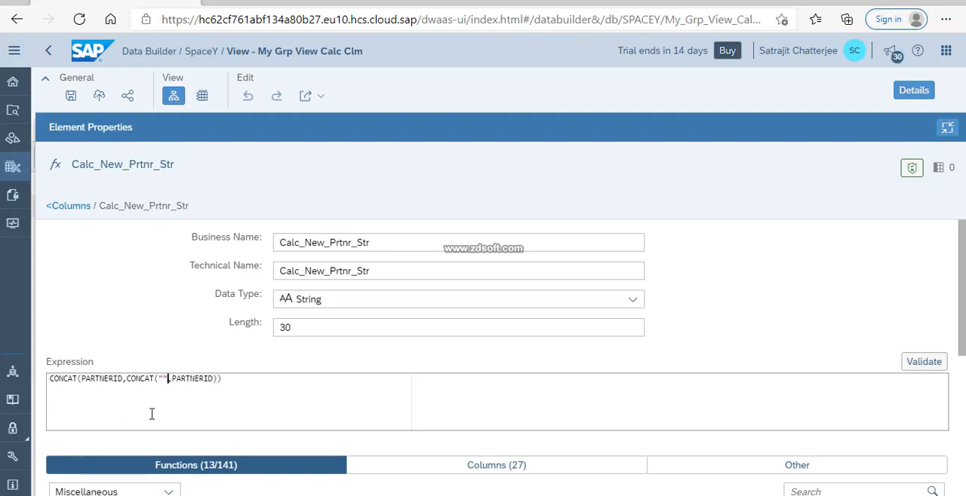
{"action": "key", "text": "Left"}
{"action": "type", "text": "-"}
{"action": "left_click", "coordinate": [923, 363]}
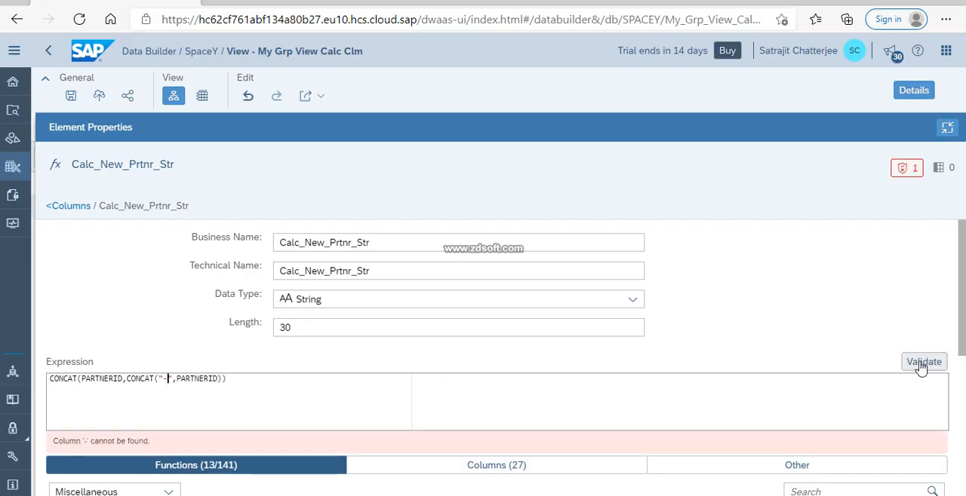
Replace the double-quoted hyphen with '-' in single quotes so the expression reads CONCAT(PARTNERID,CONCAT('-',PARTNERID)), and validate it.
{"action": "left_click", "coordinate": [173, 385]}
{"action": "key", "text": "BackSpace"}
{"action": "key", "text": "BackSpace"}
{"action": "key", "text": "BackSpace"}
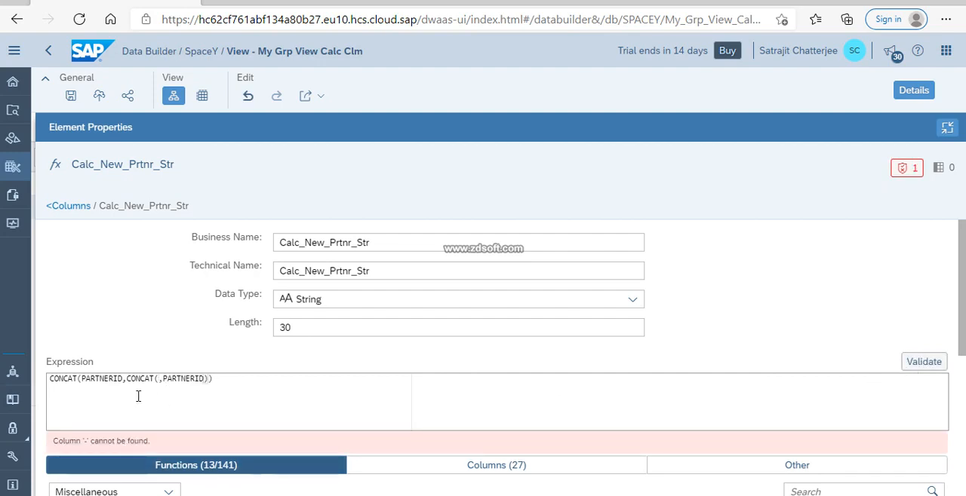
{"action": "type", "text": "''"}
{"action": "type", "text": "-"}
{"action": "left_click", "coordinate": [922, 365]}
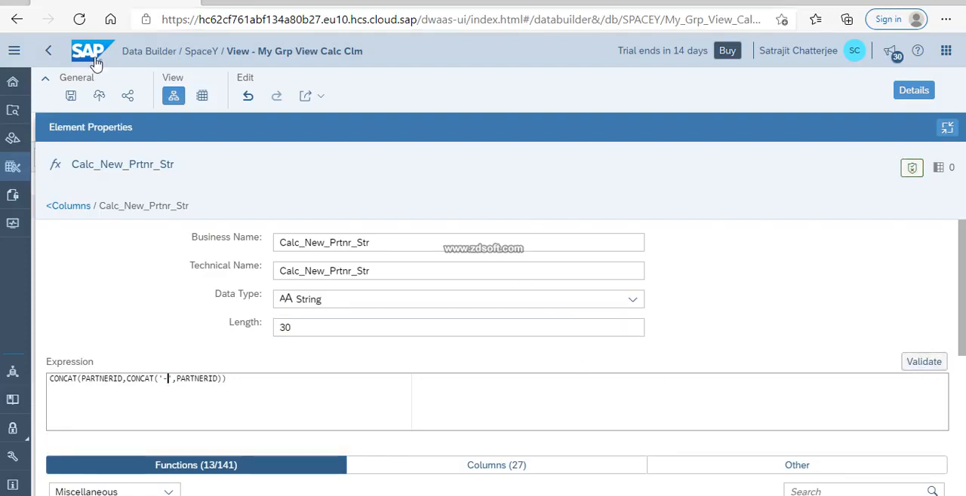
Save the view with the nested CONCAT expression and deploy it again.
{"action": "left_click", "coordinate": [71, 95]}
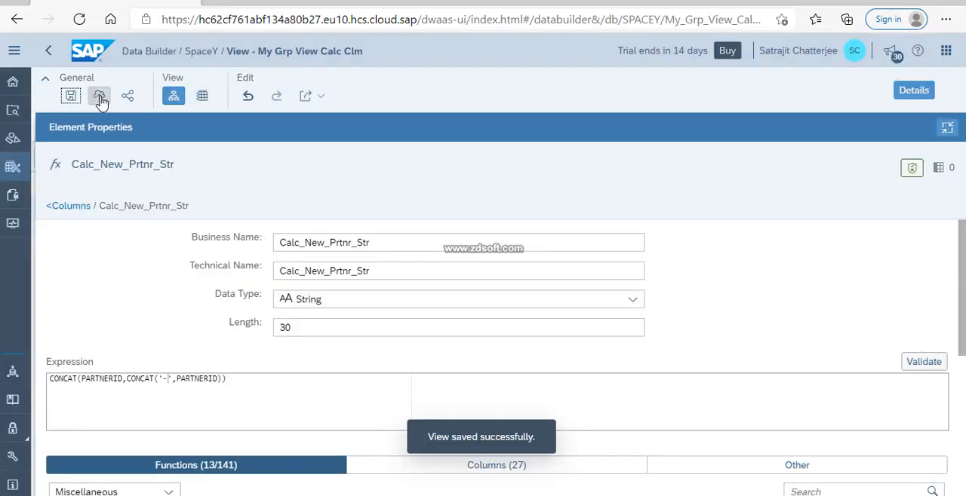
{"action": "left_click", "coordinate": [98, 96]}
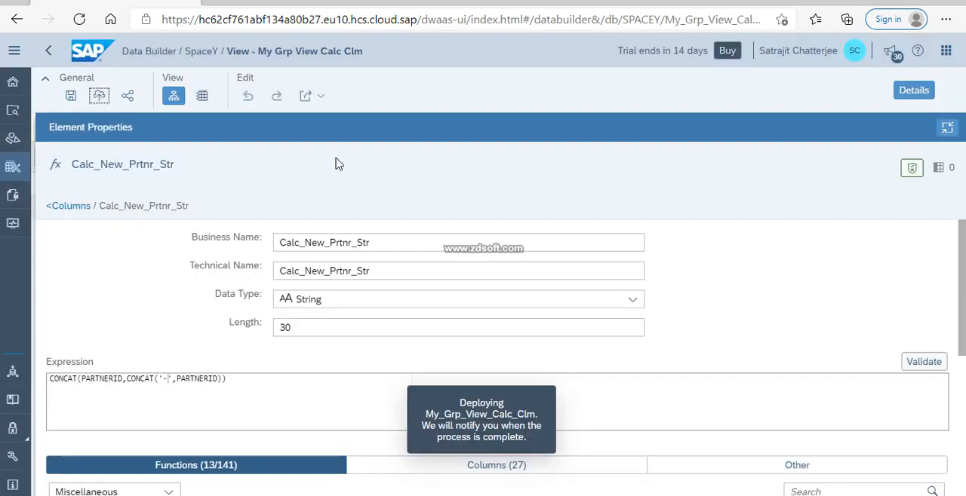
Restore the properties to normal width, hide the details and check the Calc_New_Prtnr_Str values in the calculated columns' data preview.
{"action": "left_click", "coordinate": [947, 127]}
{"action": "left_click", "coordinate": [911, 91]}
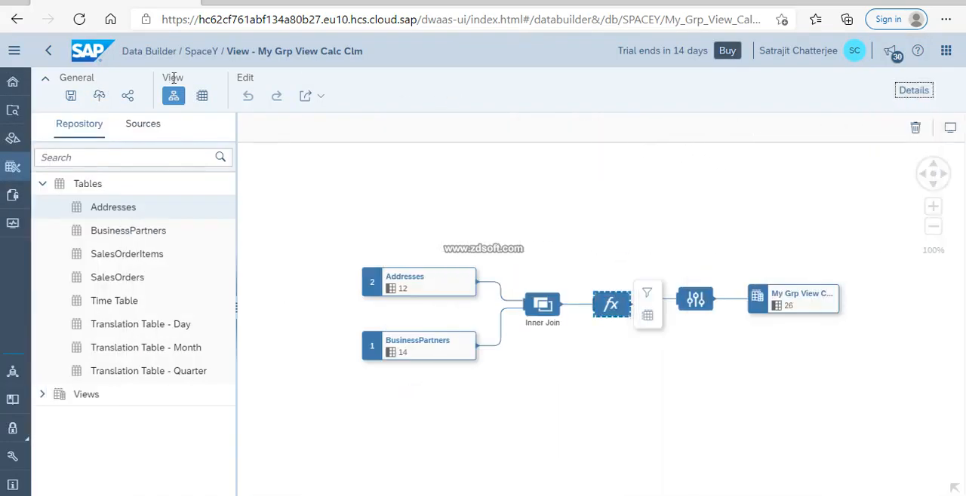
{"action": "left_click", "coordinate": [202, 96]}
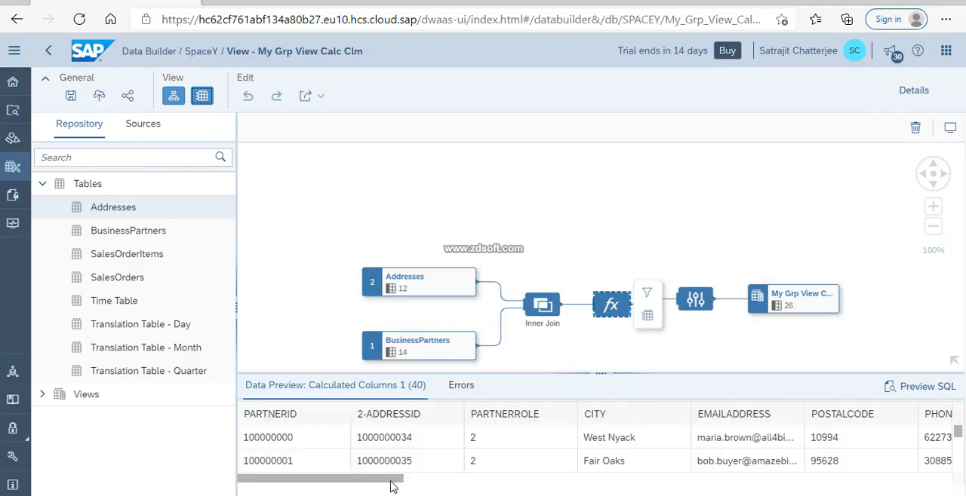
{"action": "left_click_drag", "start_coordinate": [391, 482], "coordinate": [939, 480]}
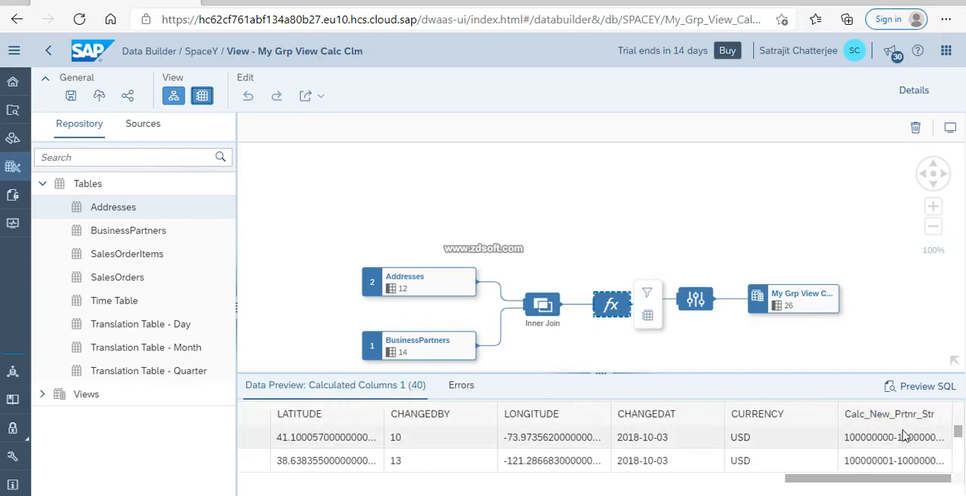